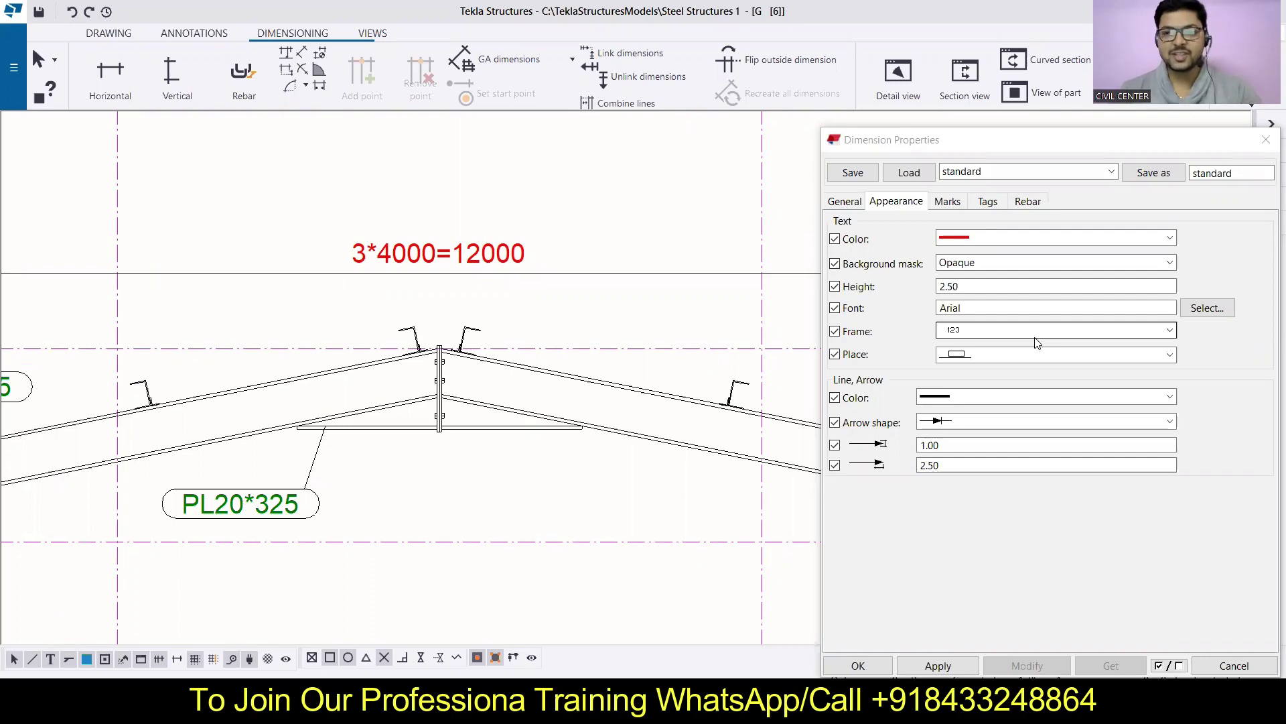
# Examine the overall Grid 1 GA drawing of the steel frame, including its marks and dimensions
pyautogui.scroll(-6, 589, 318)
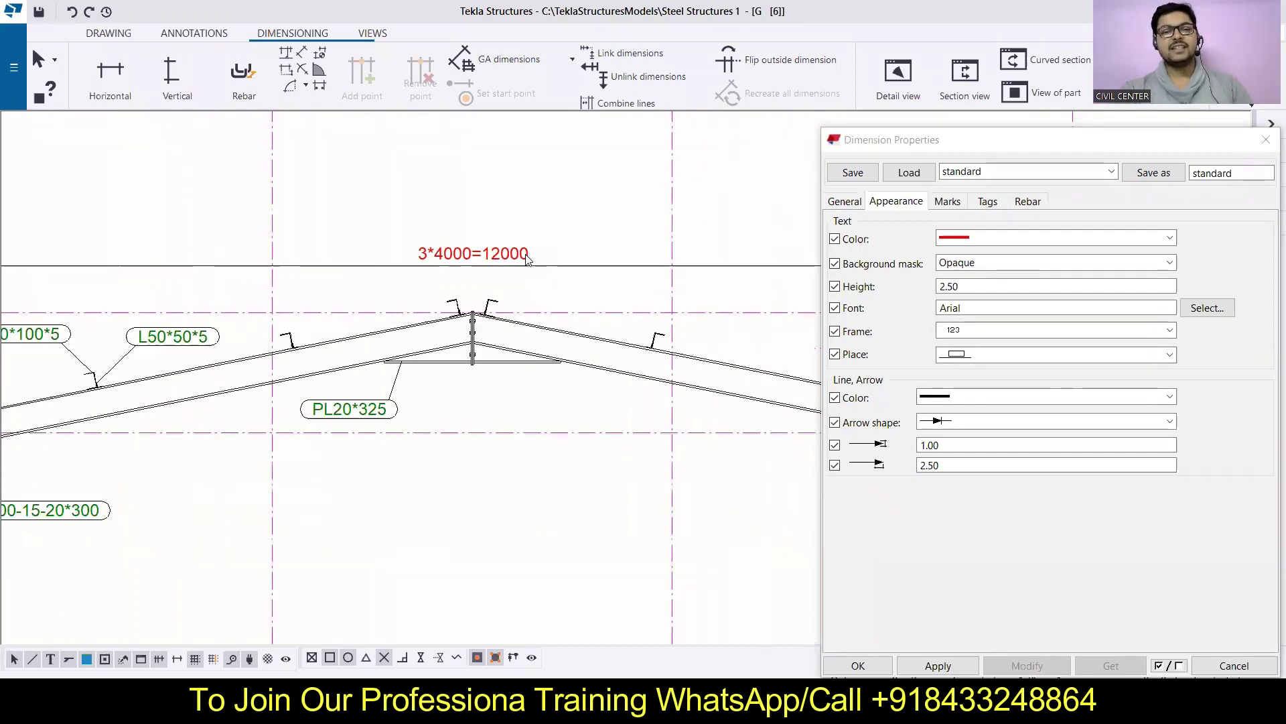
pyautogui.scroll(-3, 516, 380)
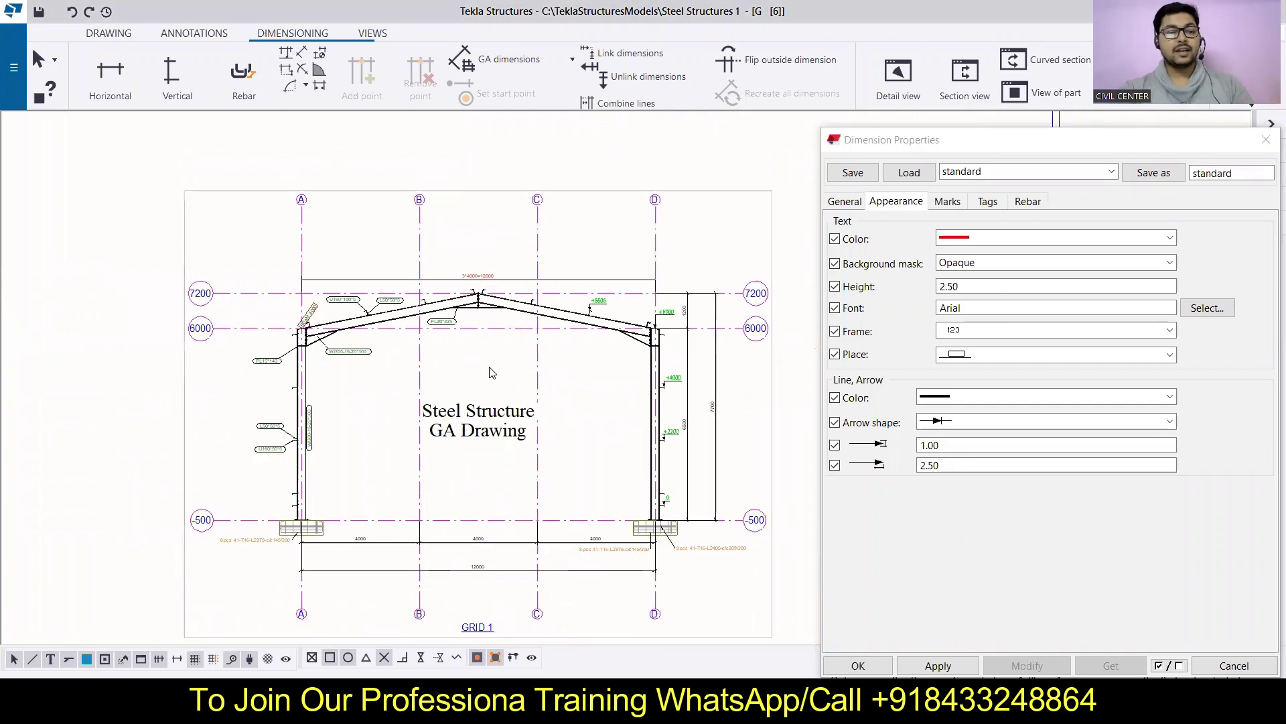
pyautogui.scroll(-1, 492, 373)
pyautogui.moveTo(494, 398); pyautogui.dragTo(482, 371, button='middle')
pyautogui.scroll(1, 481, 370)
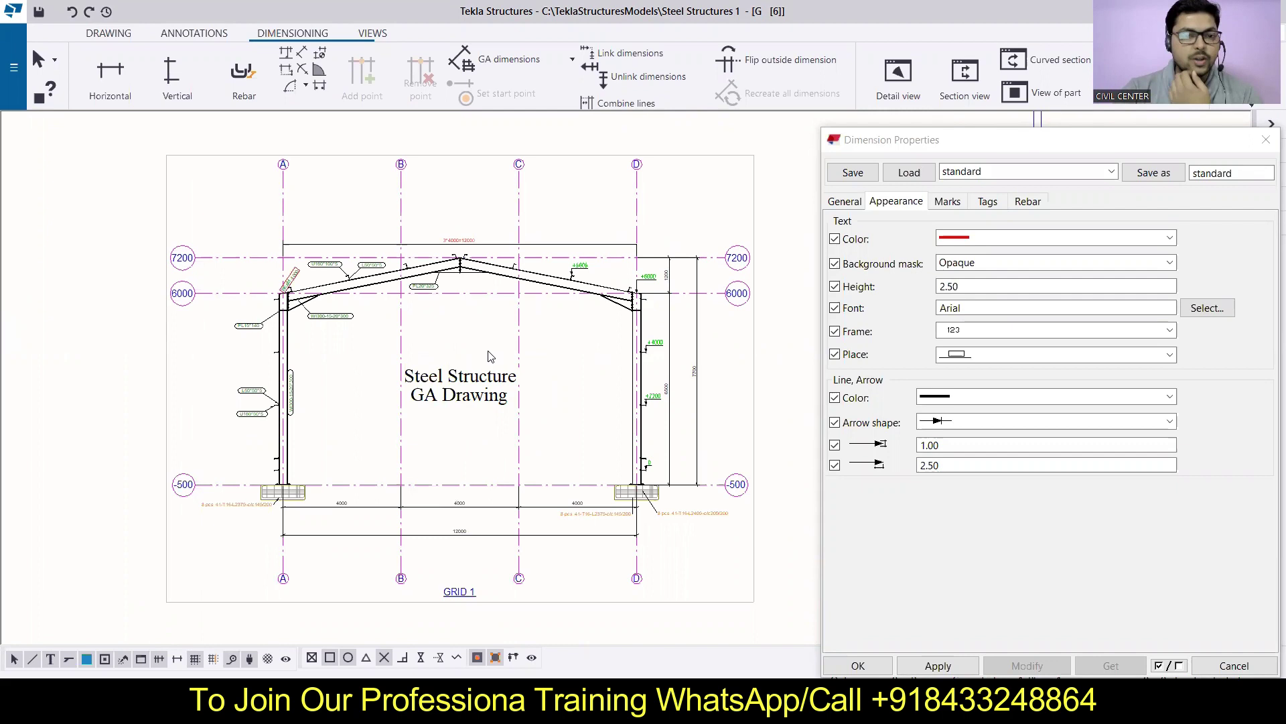
pyautogui.scroll(3, 490, 355)
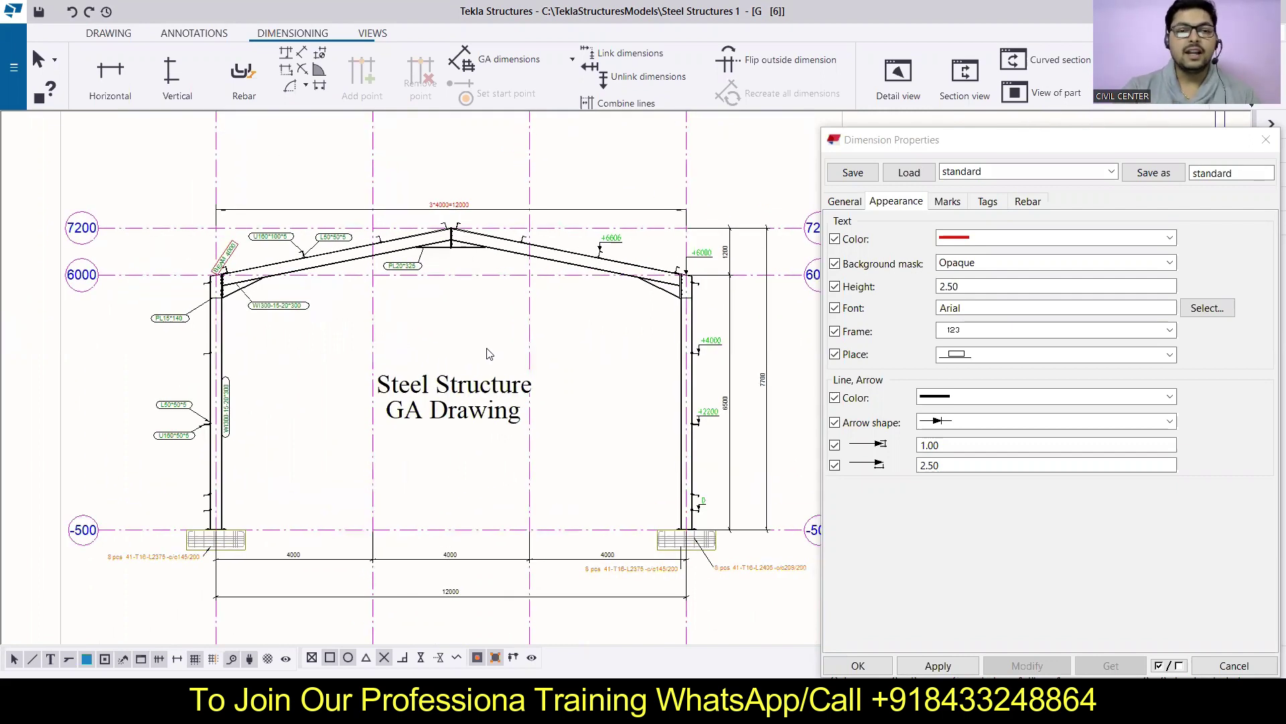
pyautogui.scroll(2, 440, 278)
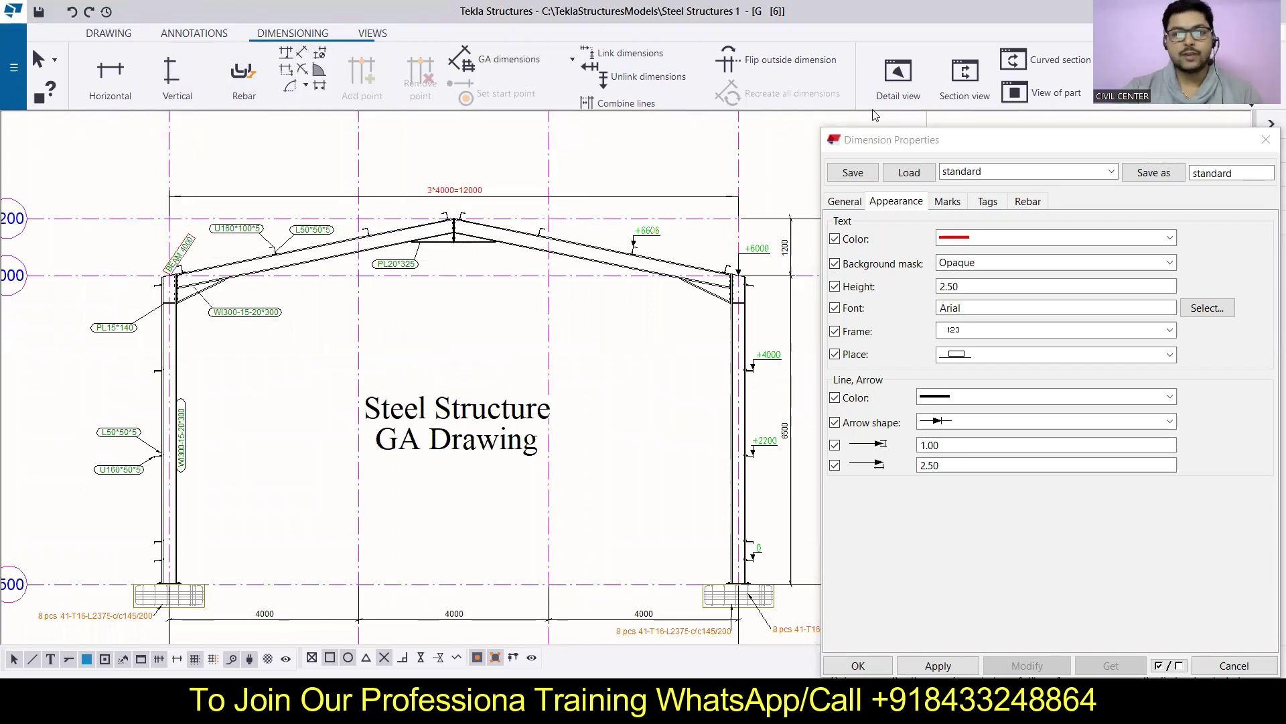
pyautogui.scroll(-1, 616, 187)
pyautogui.scroll(-1, 616, 188)
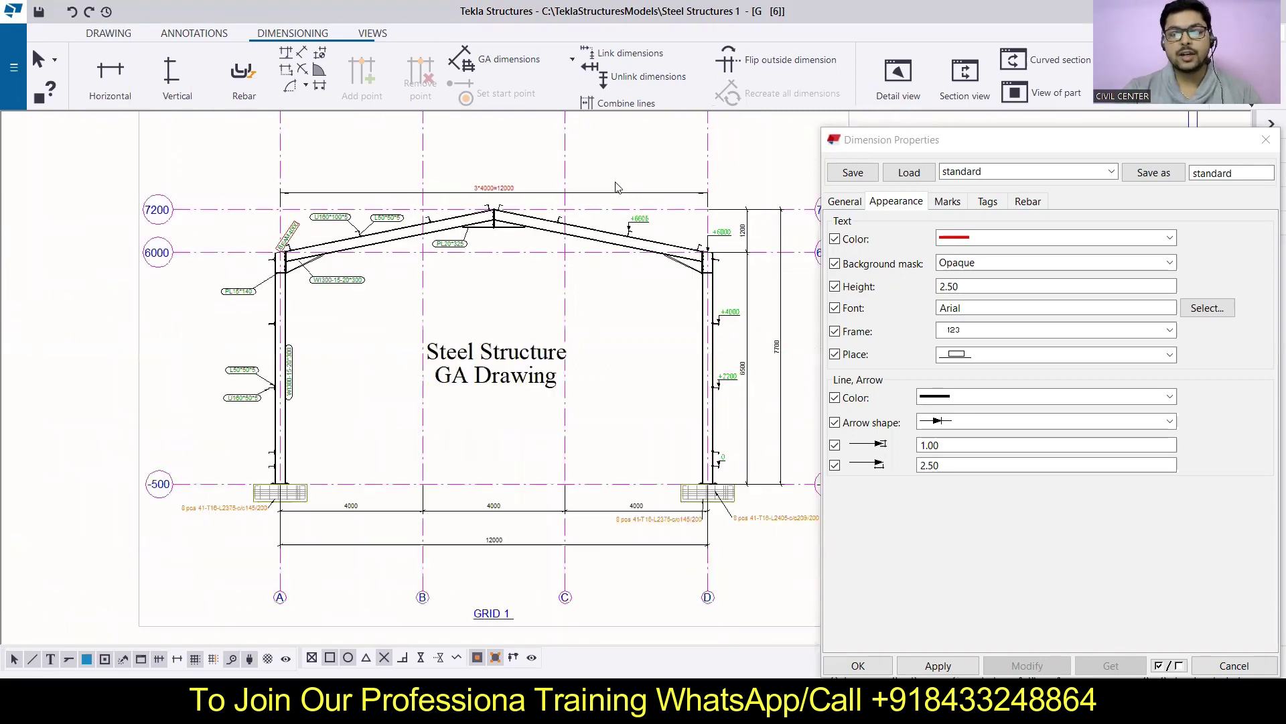
# Close the dimension properties and delete the L50*50*5, U160*50*5 and PL15*140 marks outside the grid A column
pyautogui.click(995, 147)
pyautogui.click(1266, 145)
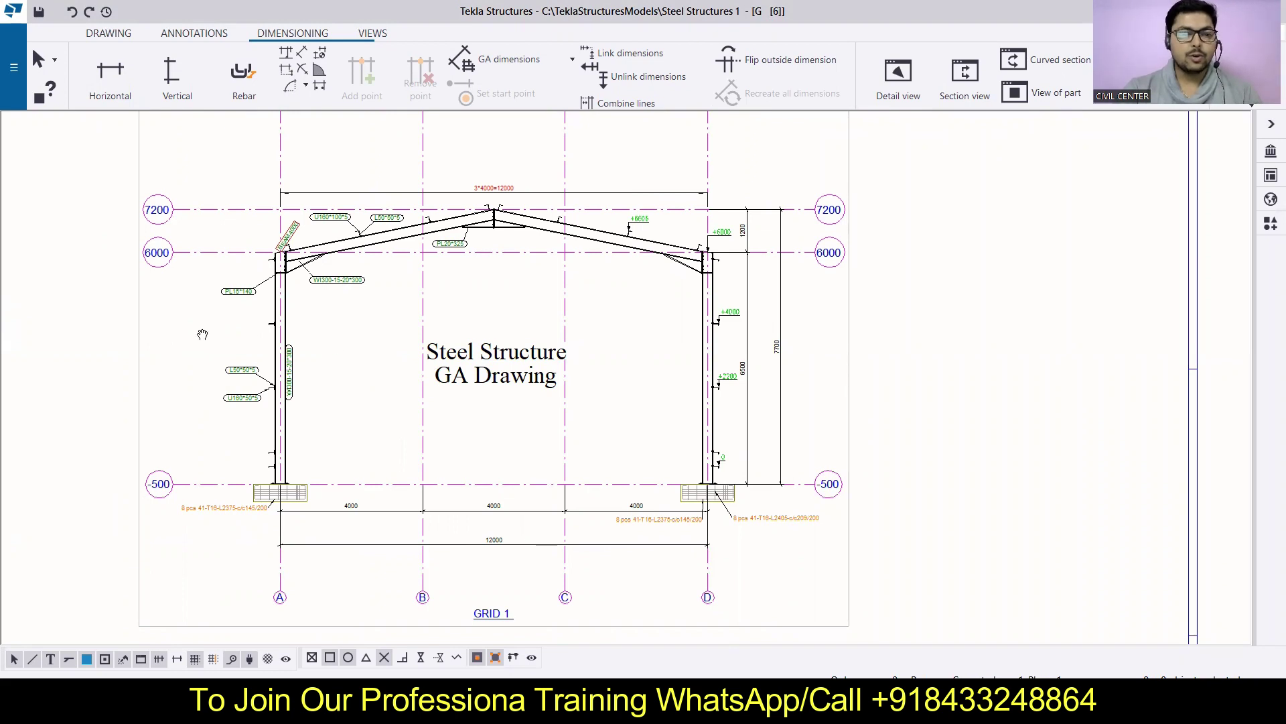
pyautogui.scroll(5, 415, 362)
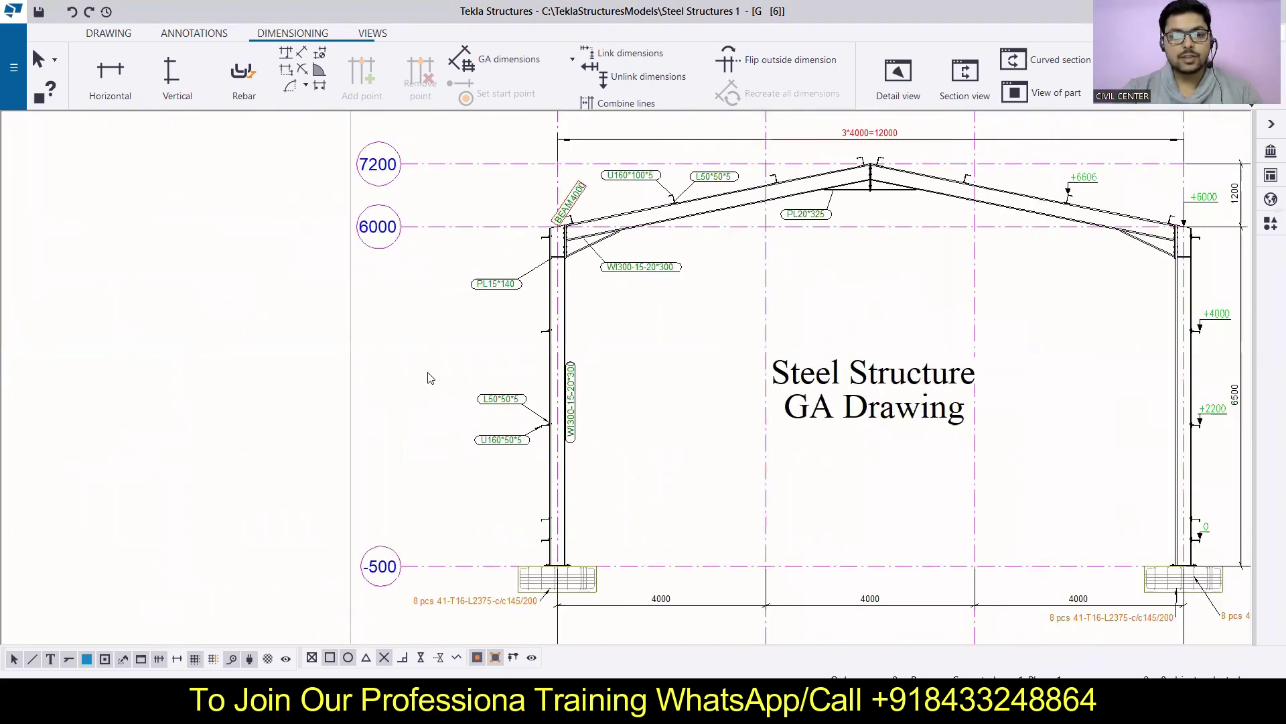
pyautogui.moveTo(431, 381); pyautogui.dragTo(418, 395, button='middle')
pyautogui.click(480, 457)
pyautogui.click(494, 416)
pyautogui.keyDown('ctrl'); pyautogui.click(493, 456); pyautogui.keyUp('ctrl')
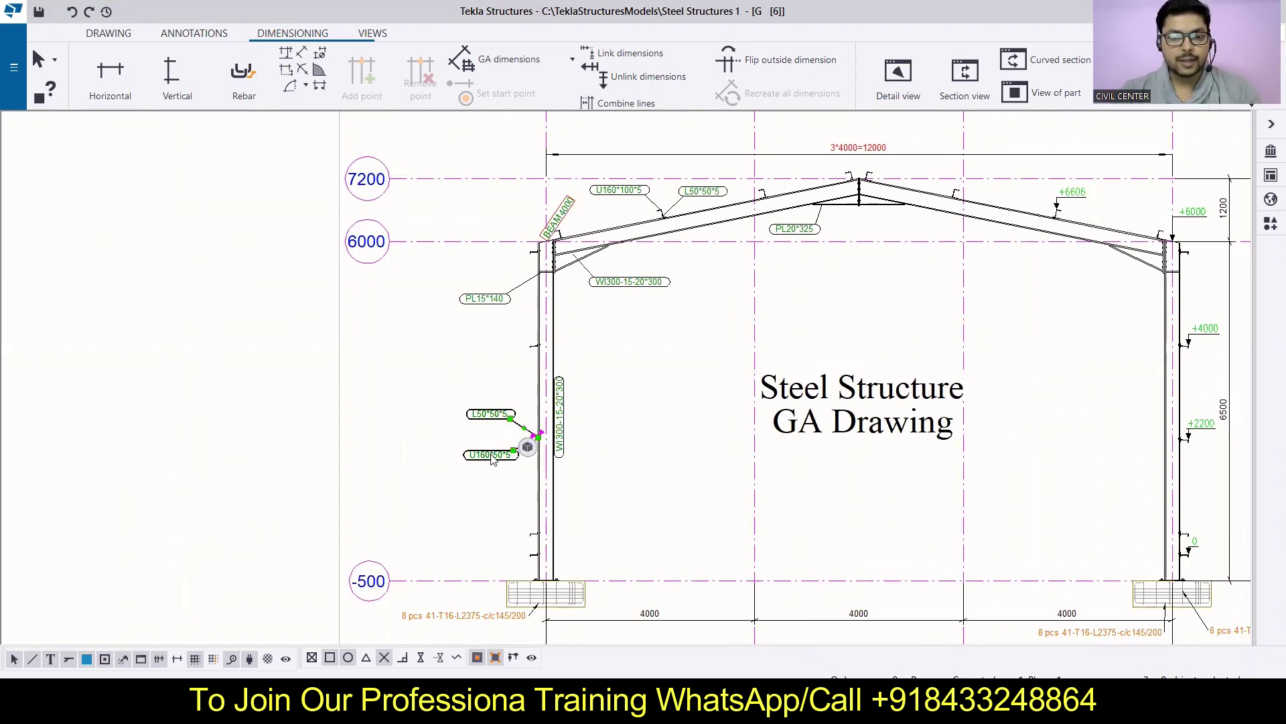
pyautogui.keyDown('ctrl'); pyautogui.click(490, 299); pyautogui.keyUp('ctrl')
pyautogui.press('Delete')
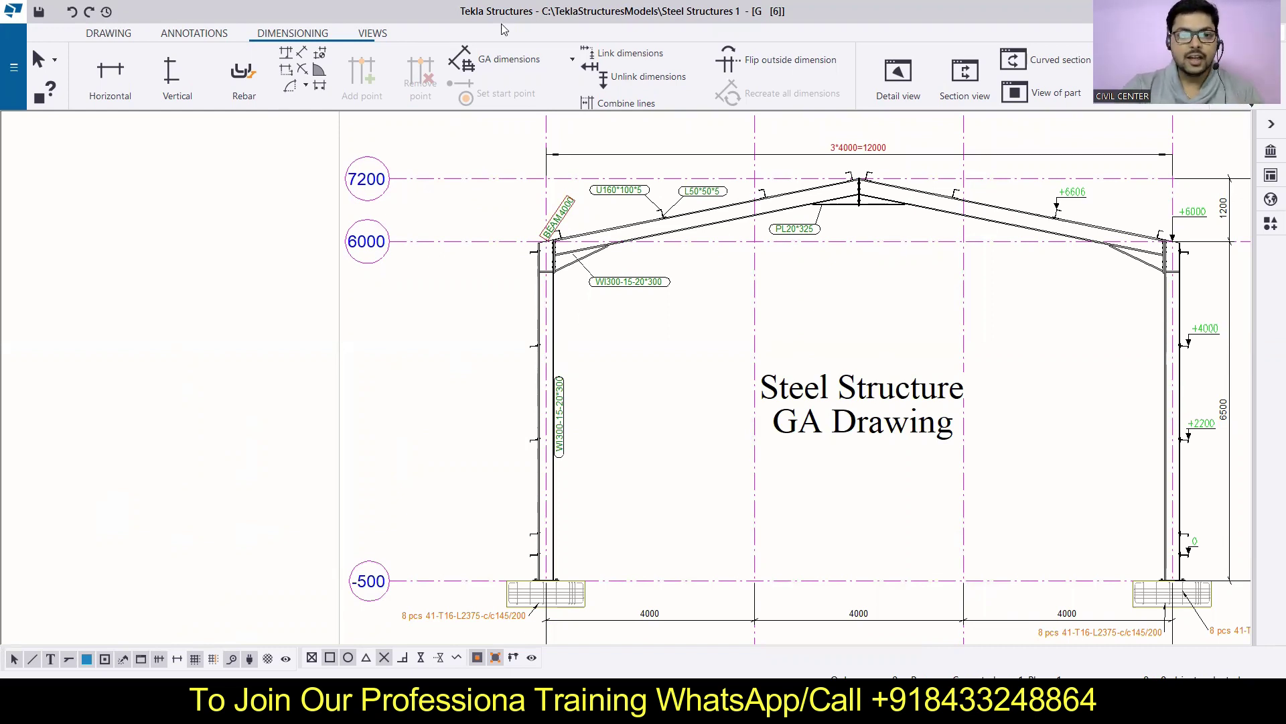
# Create a vertical dimension along grid line A through levels -500, 6000 and 7200, placed outside the column
pyautogui.moveTo(583, 223); pyautogui.dragTo(343, 222, button='middle')
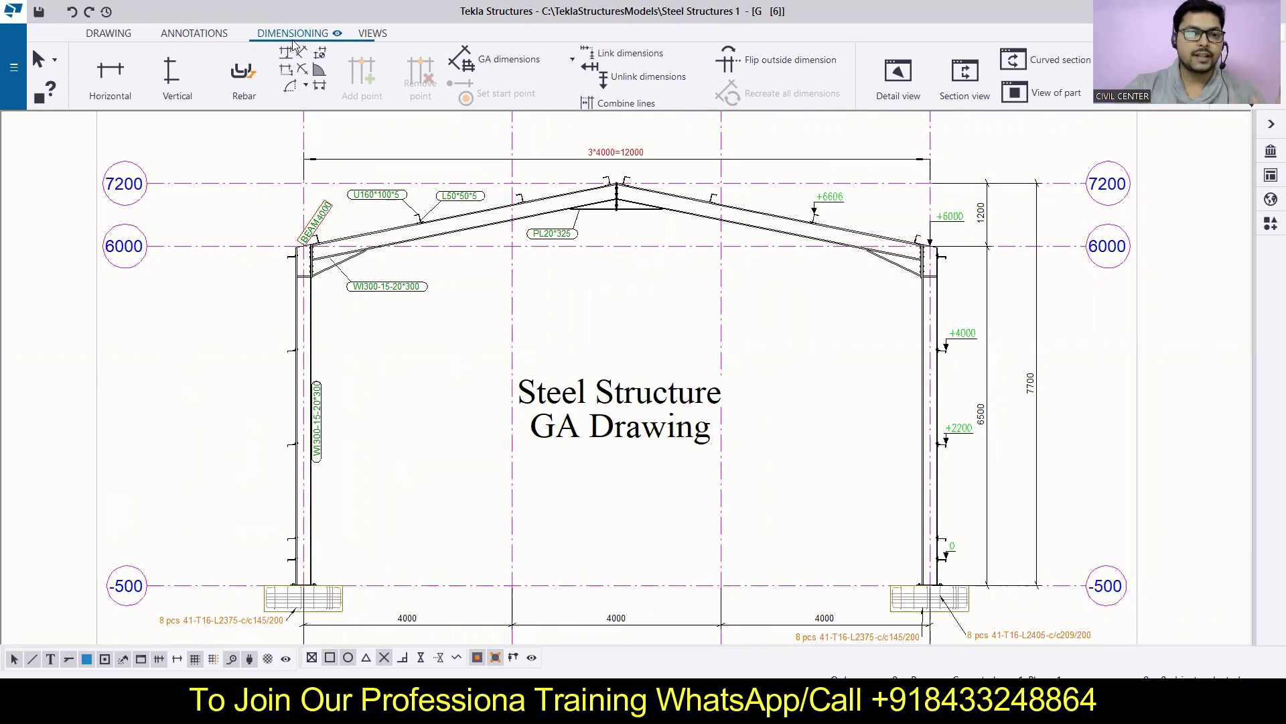
pyautogui.click(178, 82)
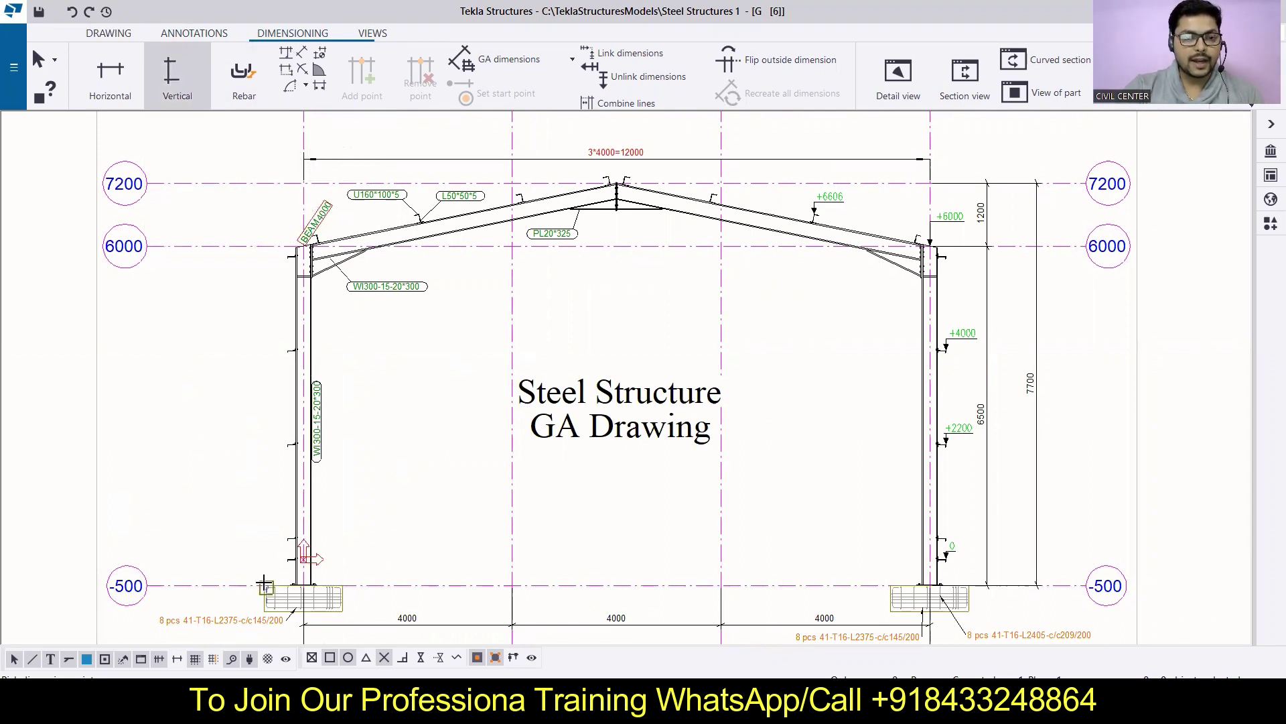
pyautogui.scroll(5, 288, 583)
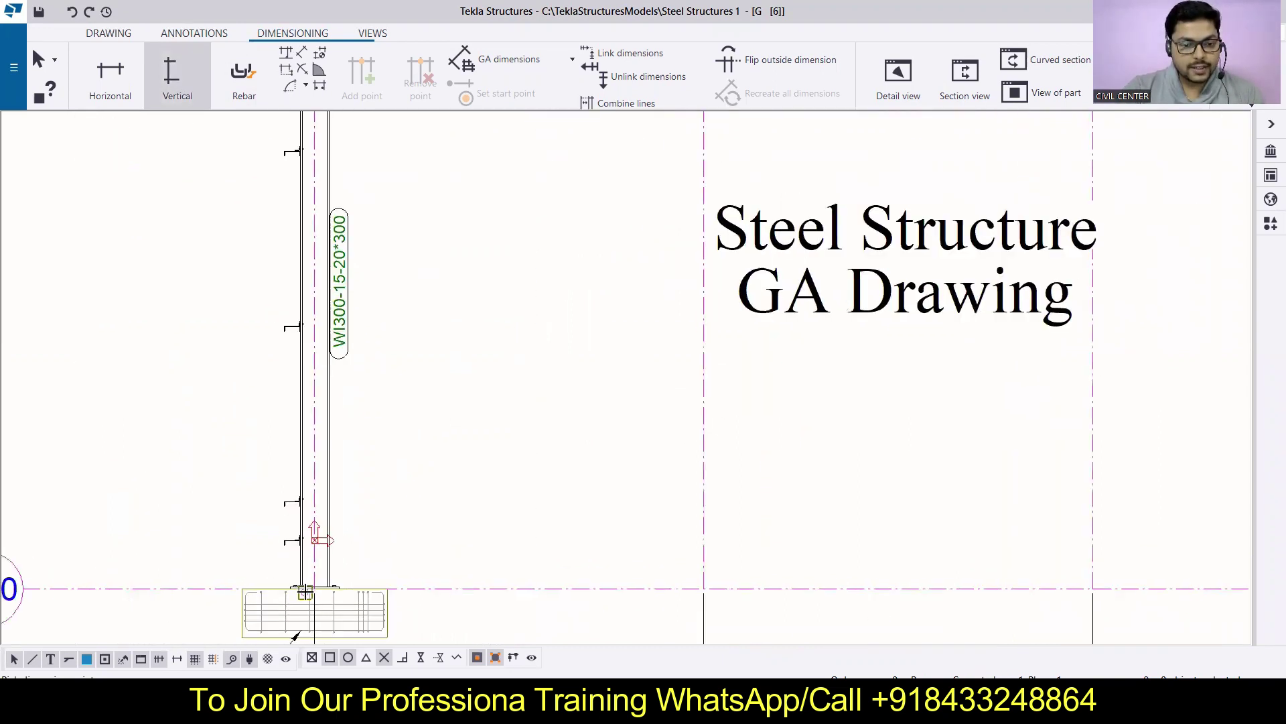
pyautogui.scroll(2, 292, 588)
pyautogui.scroll(-2, 290, 586)
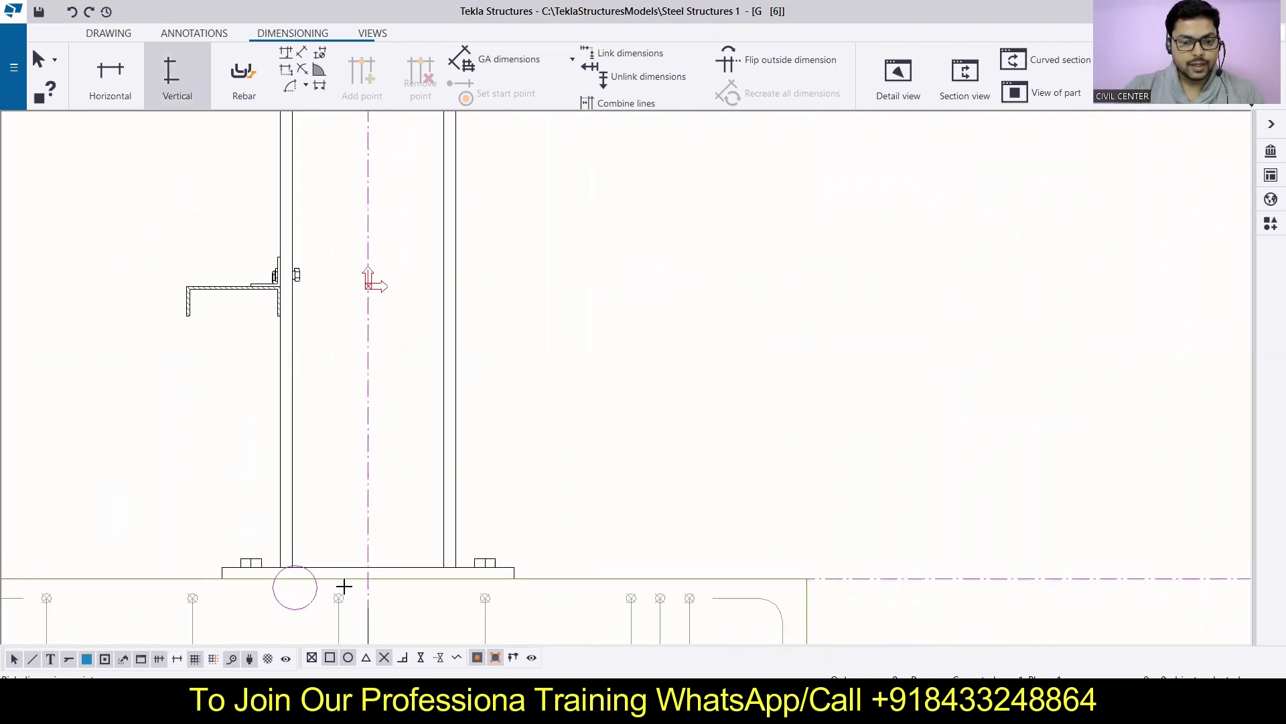
pyautogui.scroll(-8, 368, 579)
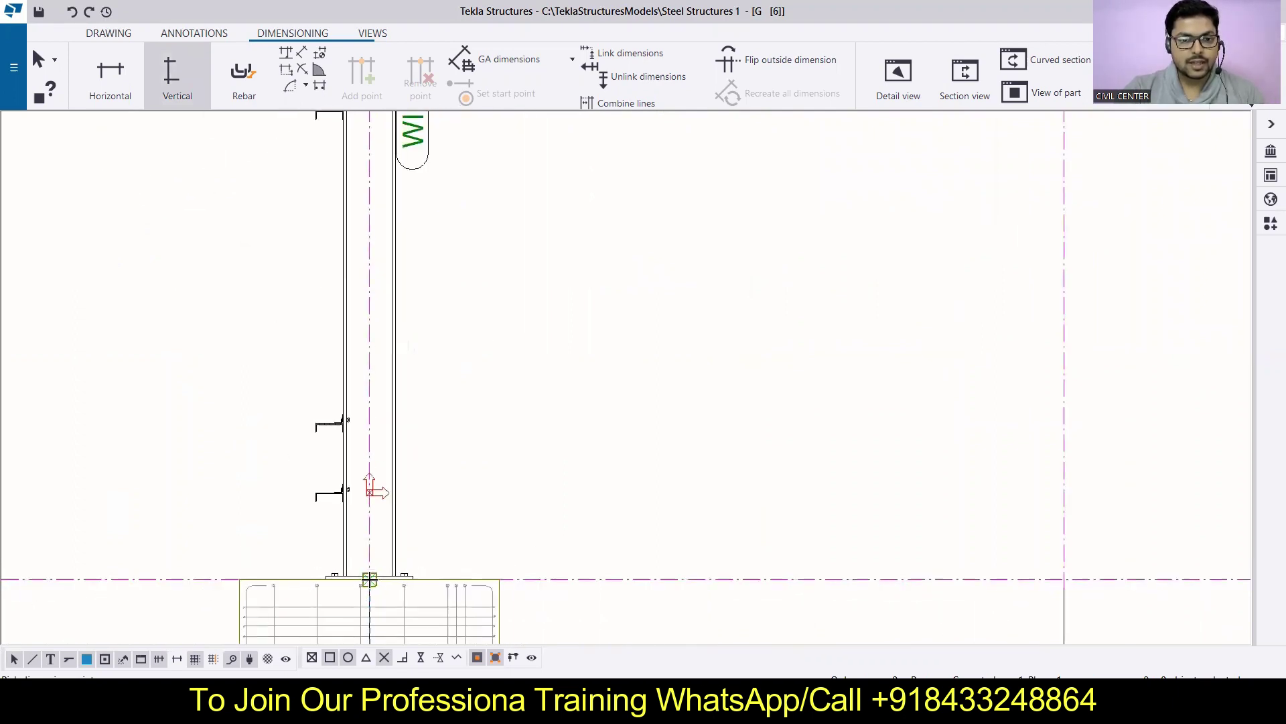
pyautogui.scroll(-2, 370, 551)
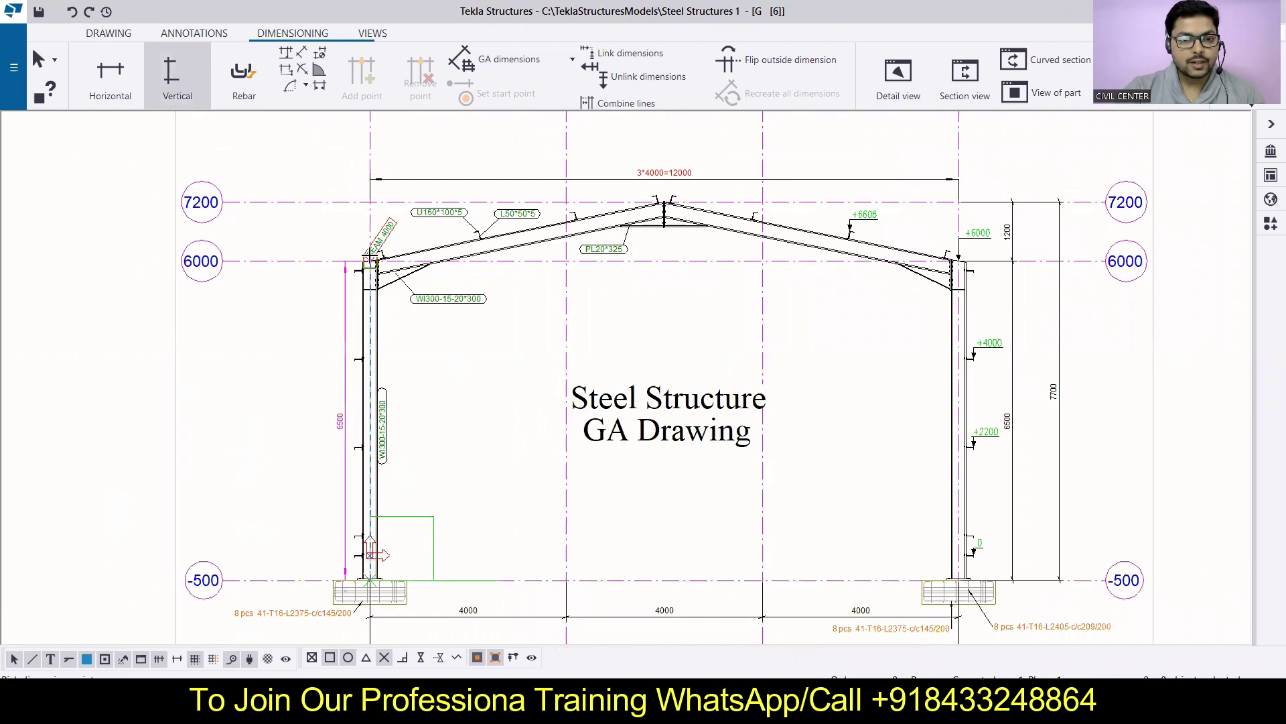
pyautogui.scroll(8, 371, 261)
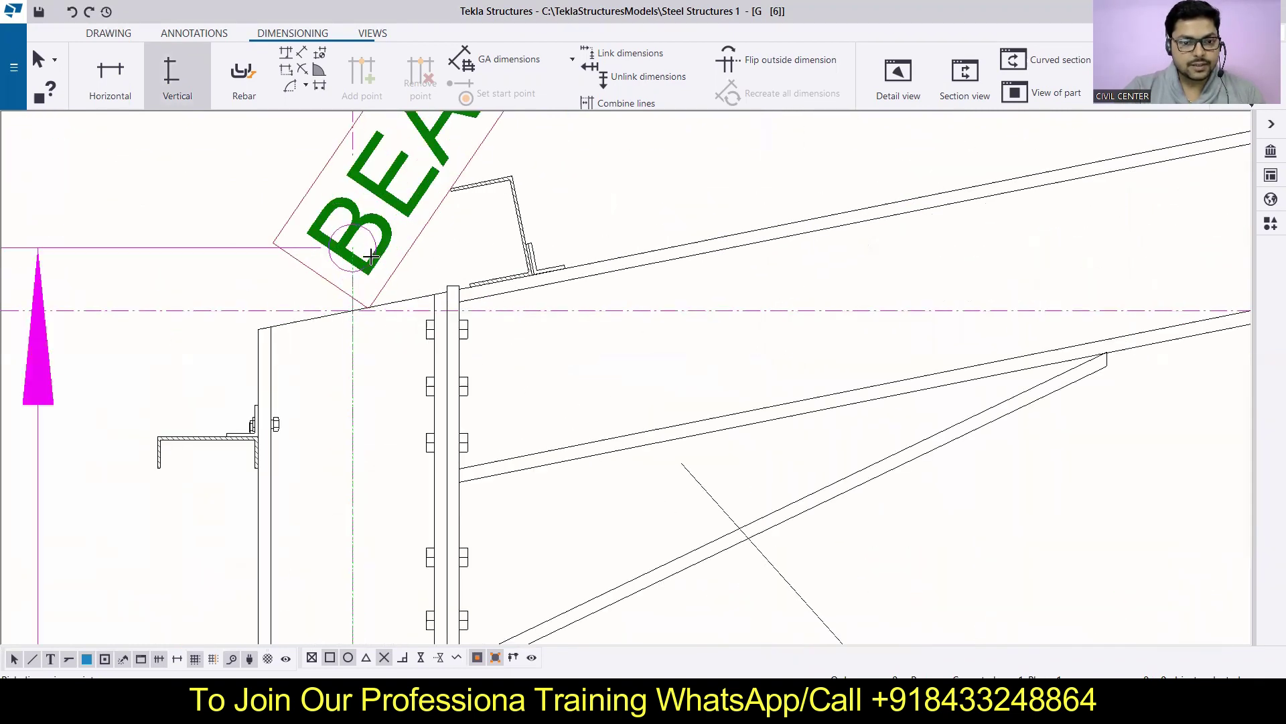
pyautogui.click(352, 310)
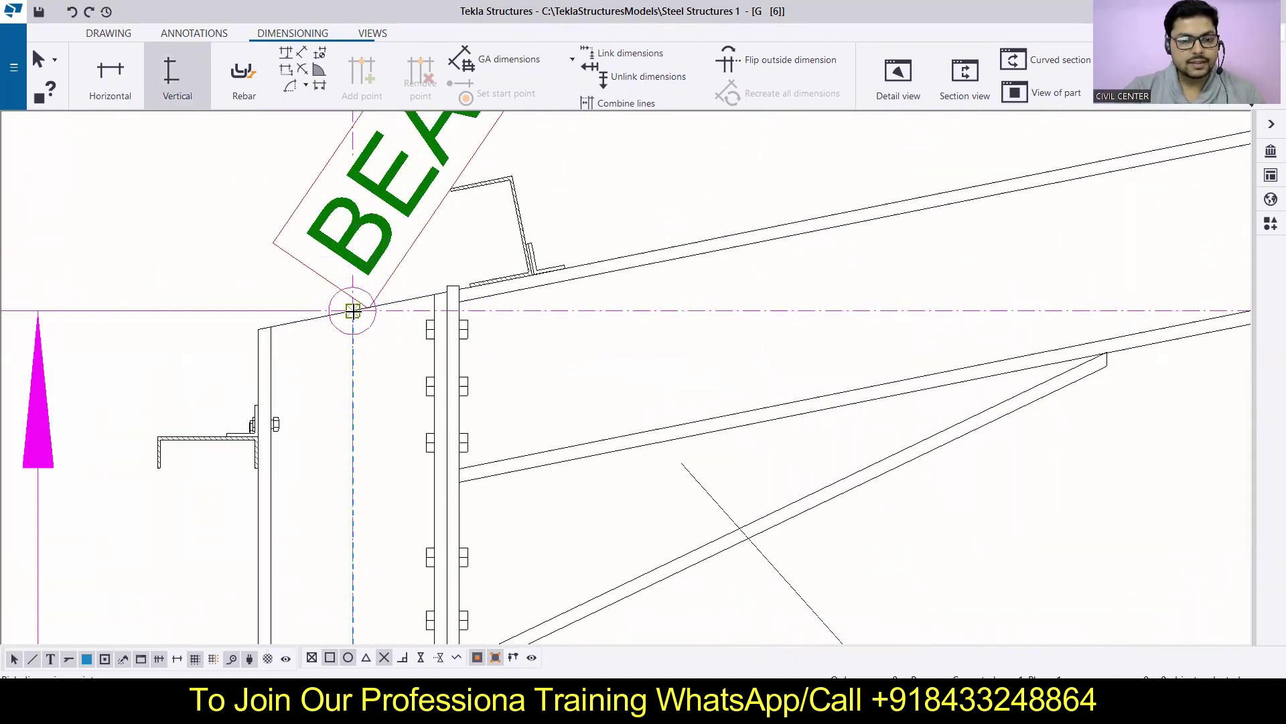
pyautogui.scroll(-6, 353, 310)
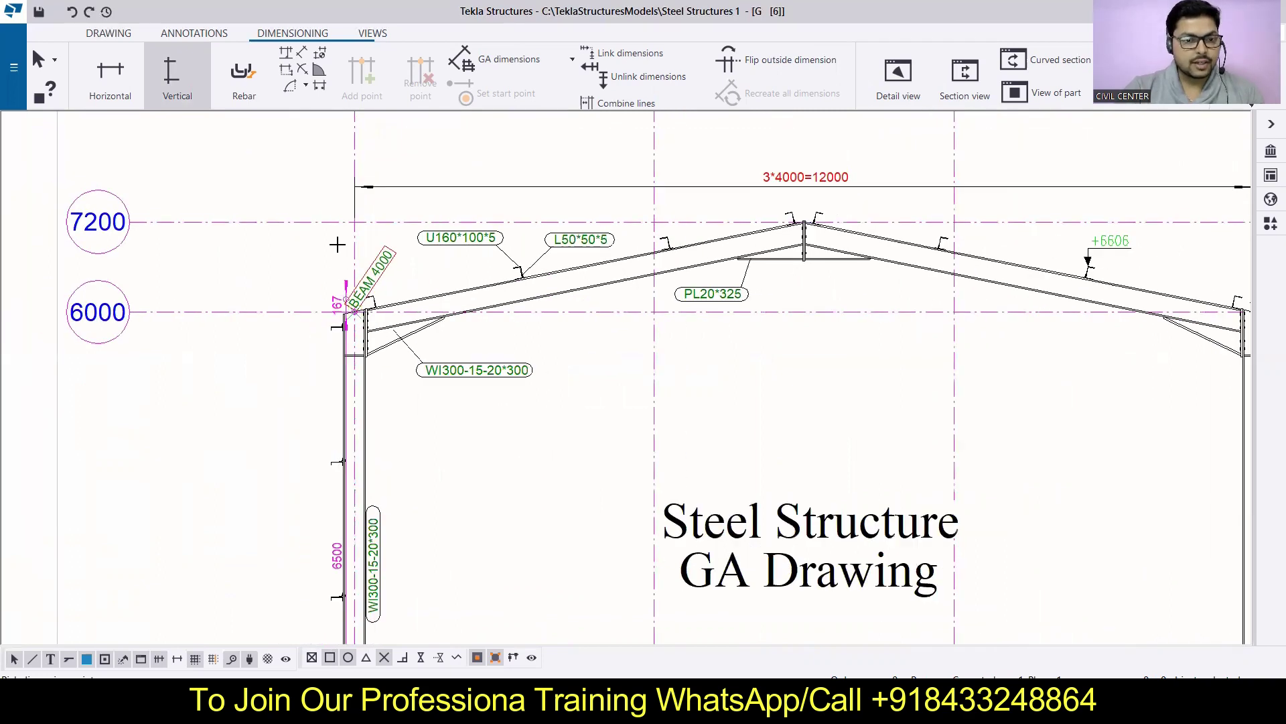
pyautogui.click(355, 221)
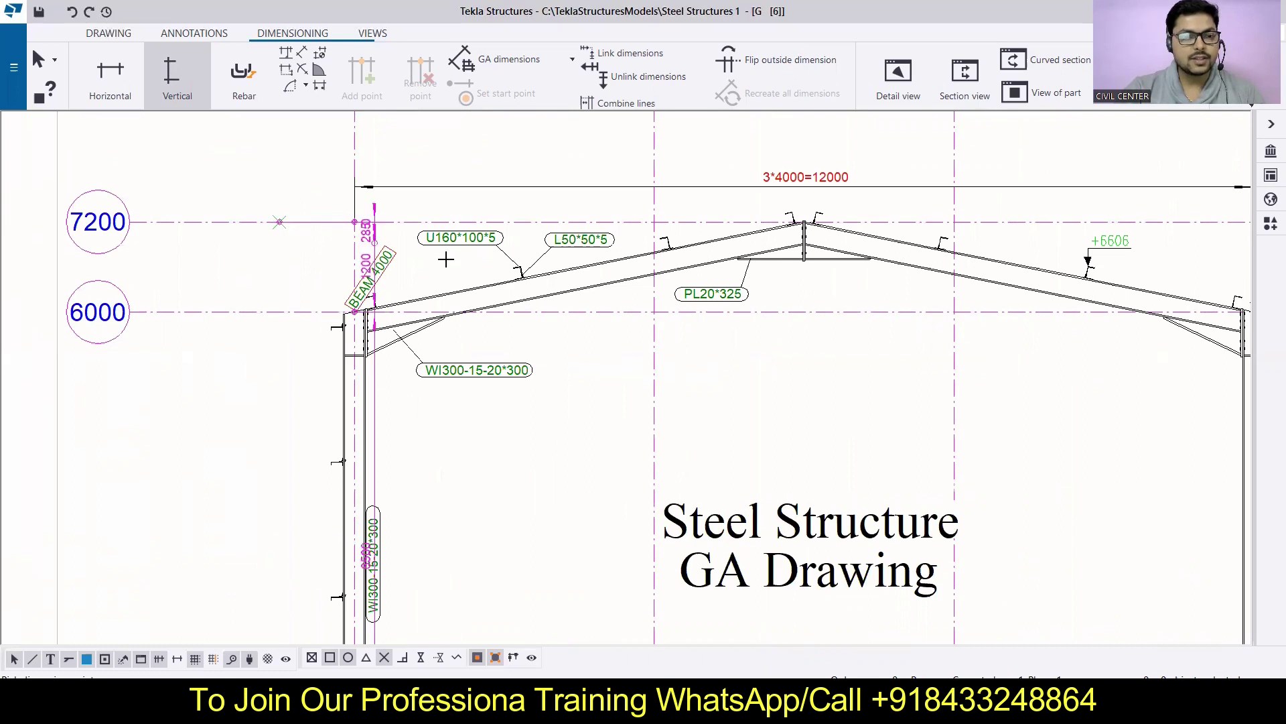
pyautogui.click(292, 235)
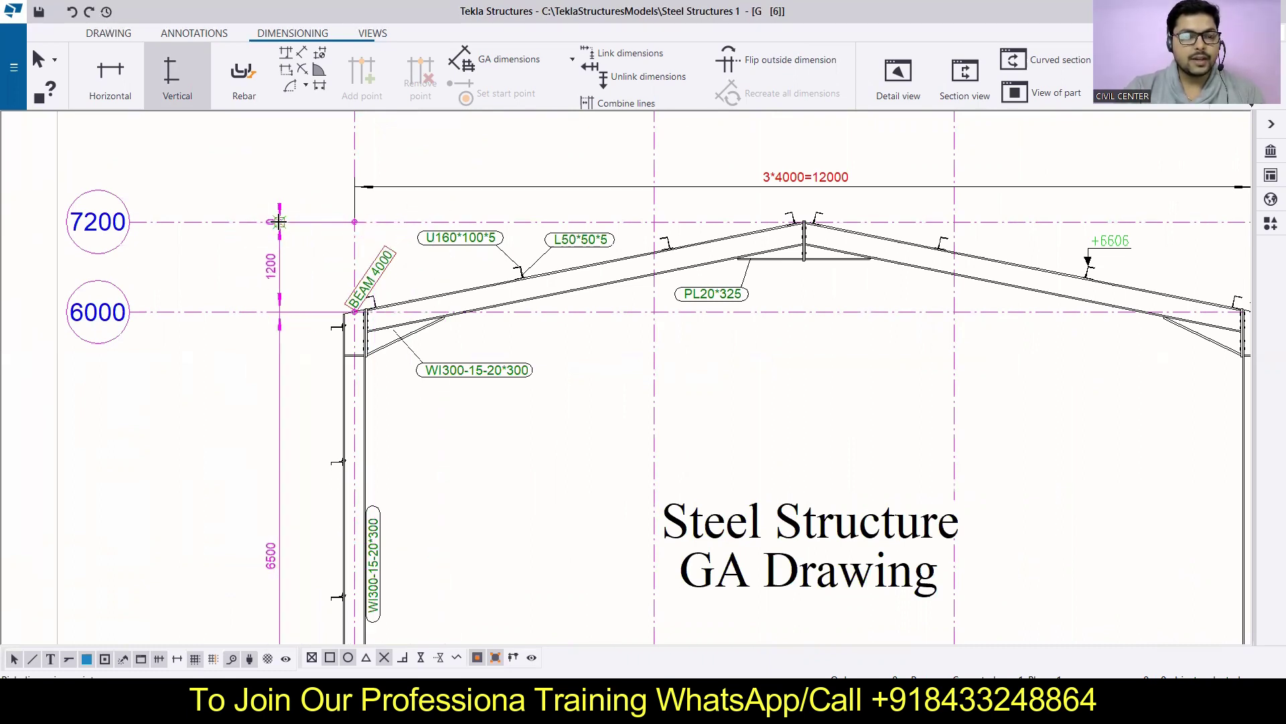
pyautogui.click(280, 221)
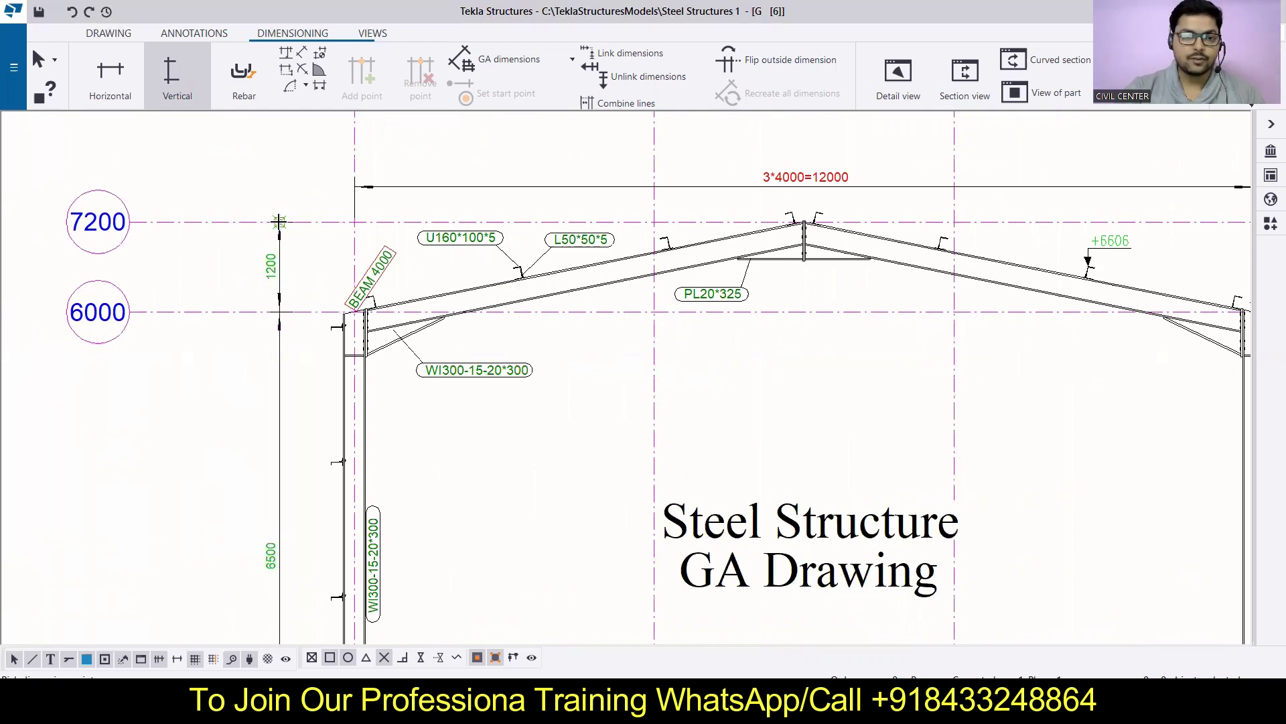
# Examine the new vertical dimension beside the grid A column and end the dimensioning command
pyautogui.scroll(-3, 299, 259)
pyautogui.scroll(4, 299, 286)
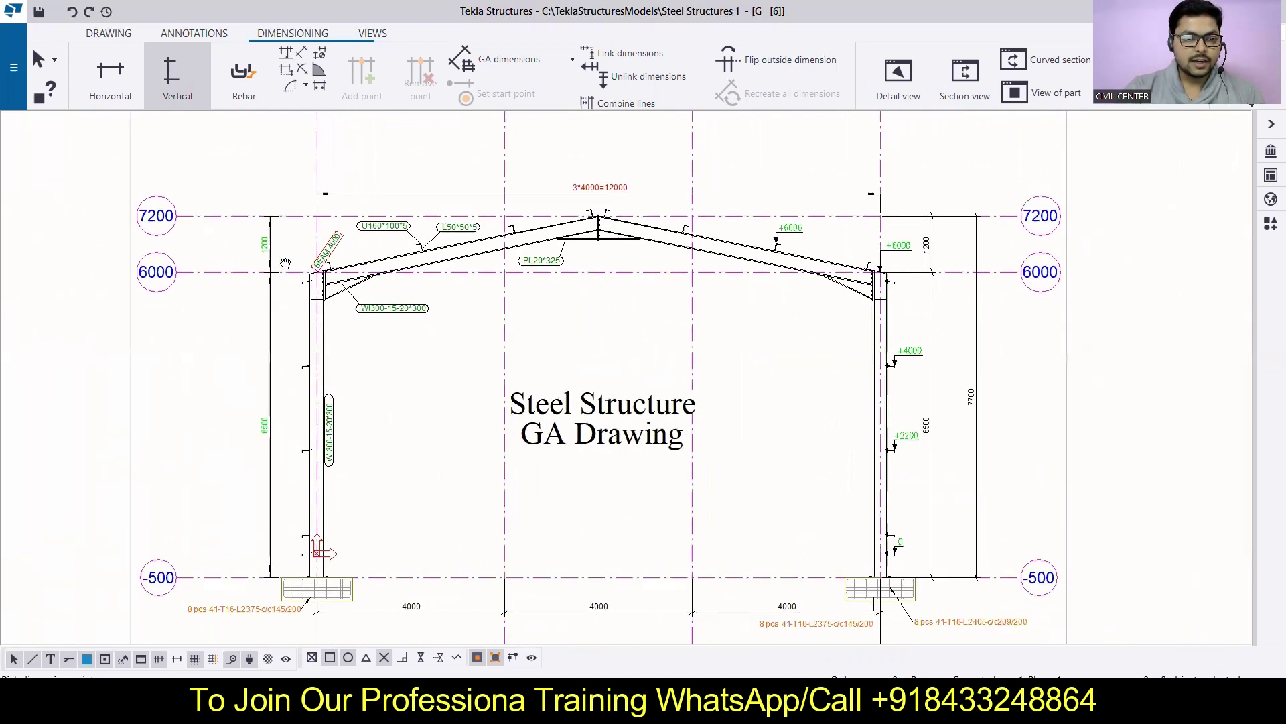
pyautogui.scroll(-2, 280, 281)
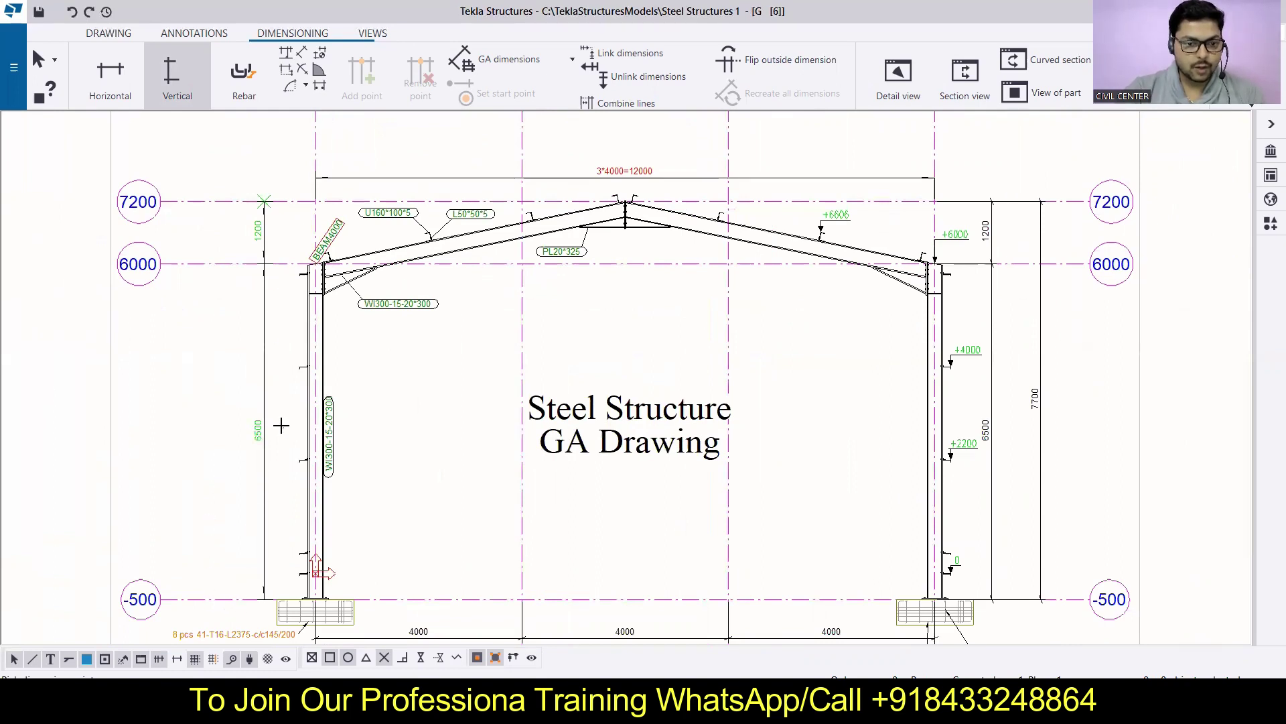
pyautogui.scroll(2, 268, 443)
pyautogui.scroll(-3, 273, 360)
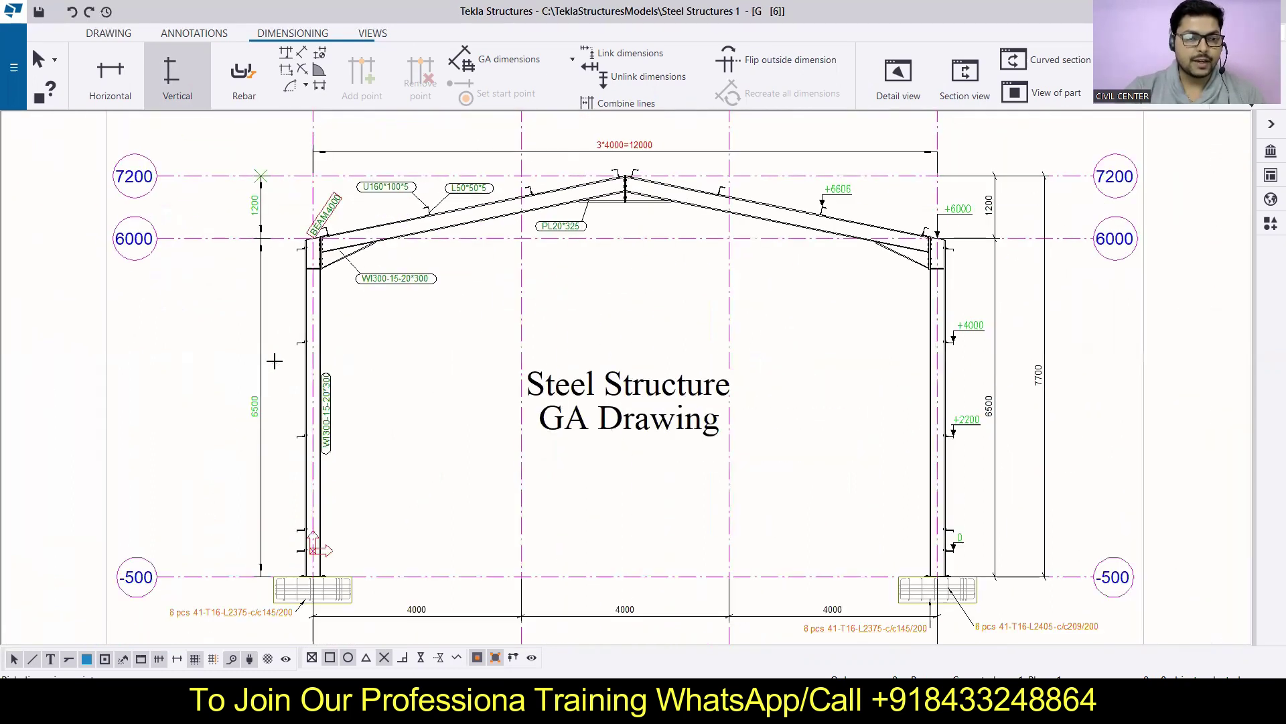
pyautogui.click(260, 576)
pyautogui.click(260, 577)
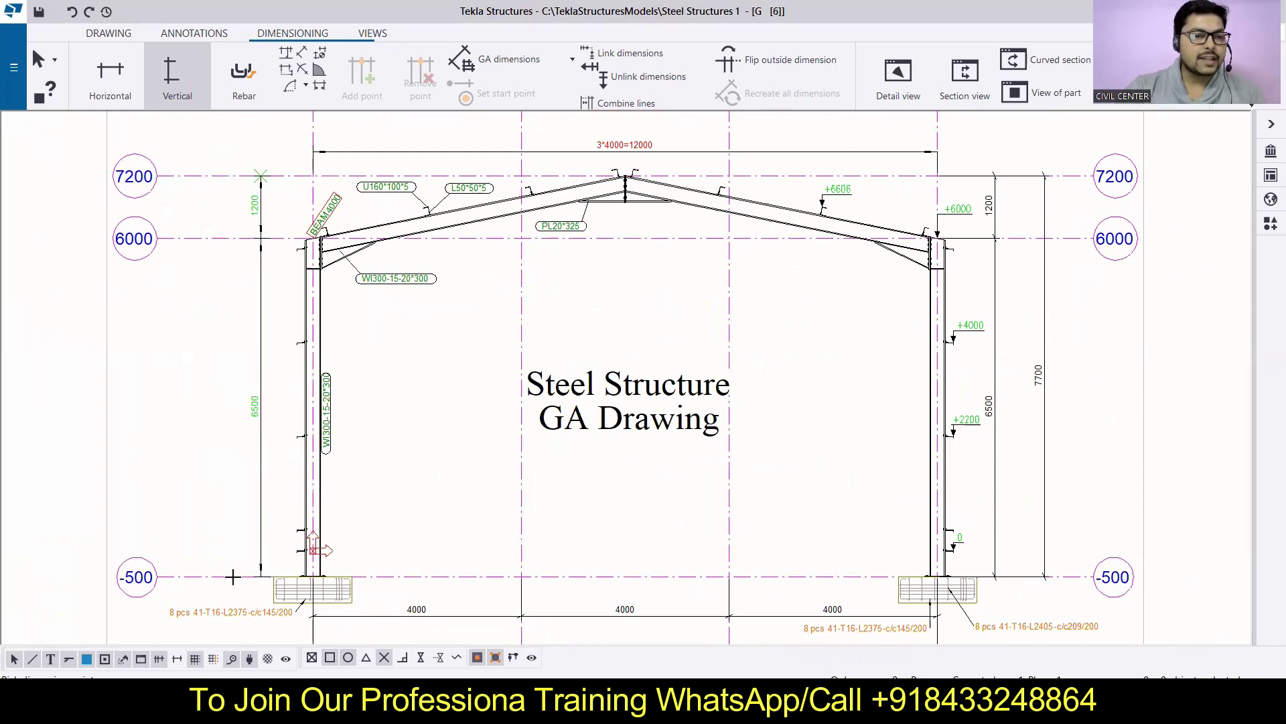
pyautogui.scroll(3, 235, 186)
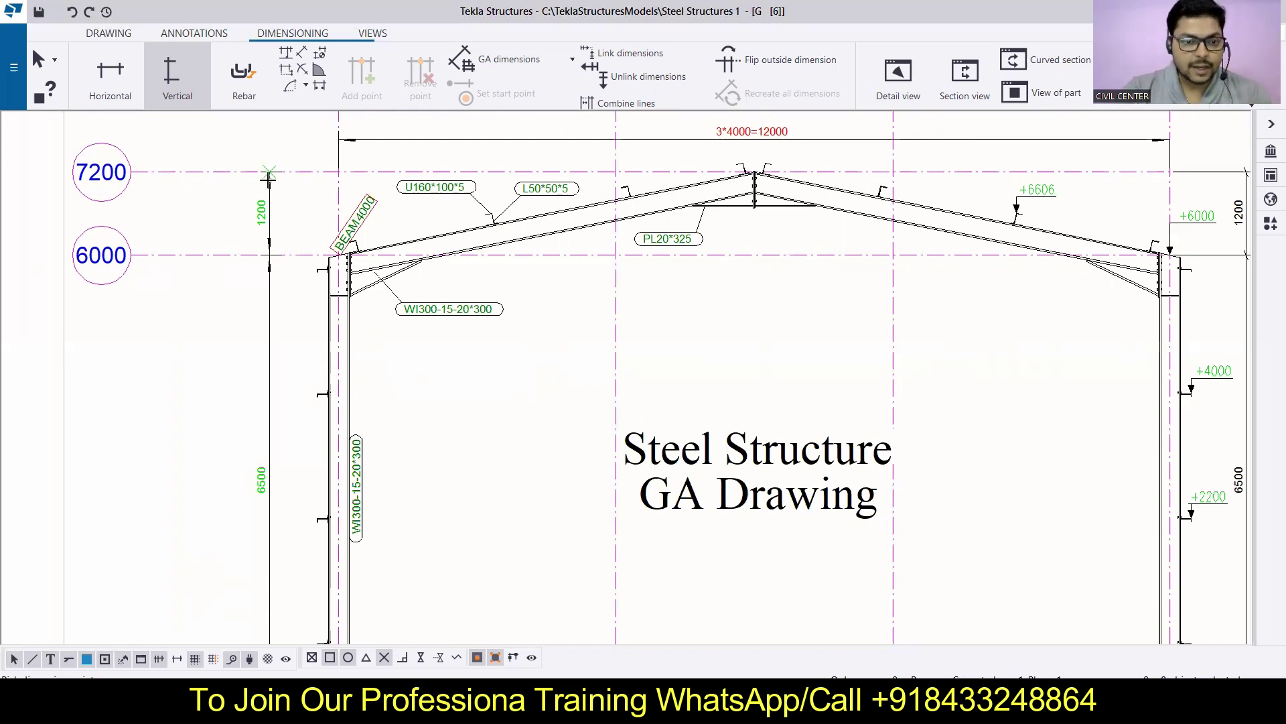
pyautogui.scroll(-3, 270, 175)
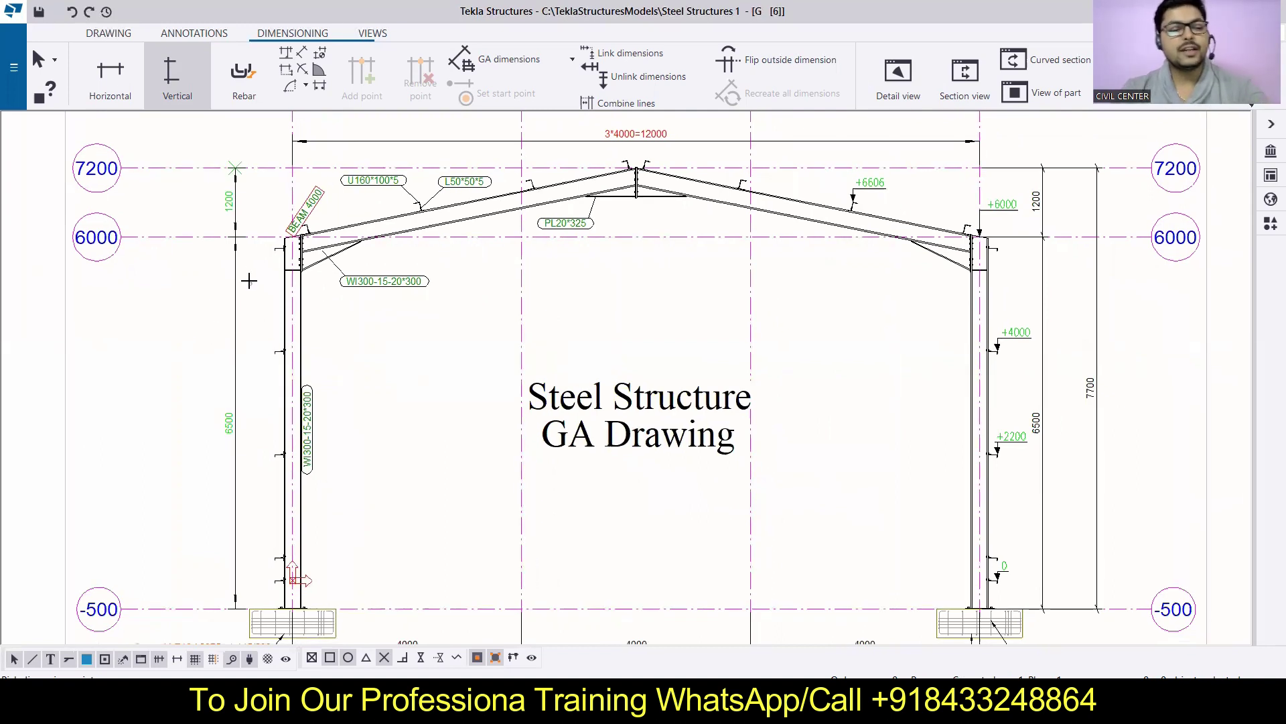
pyautogui.press('Escape')
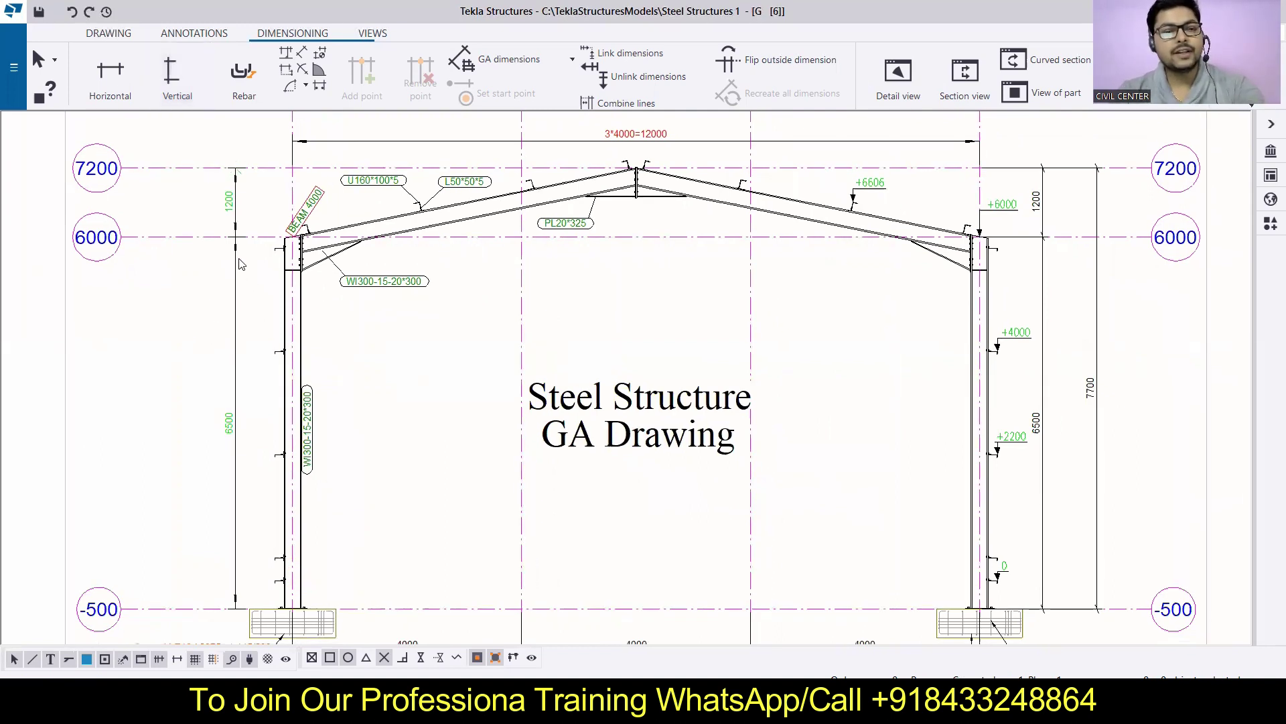
# Open the new vertical dimension's properties and apply the absolute straight type, with cumulative values along one continuous line
pyautogui.click(226, 209)
pyautogui.doubleClick(224, 203)
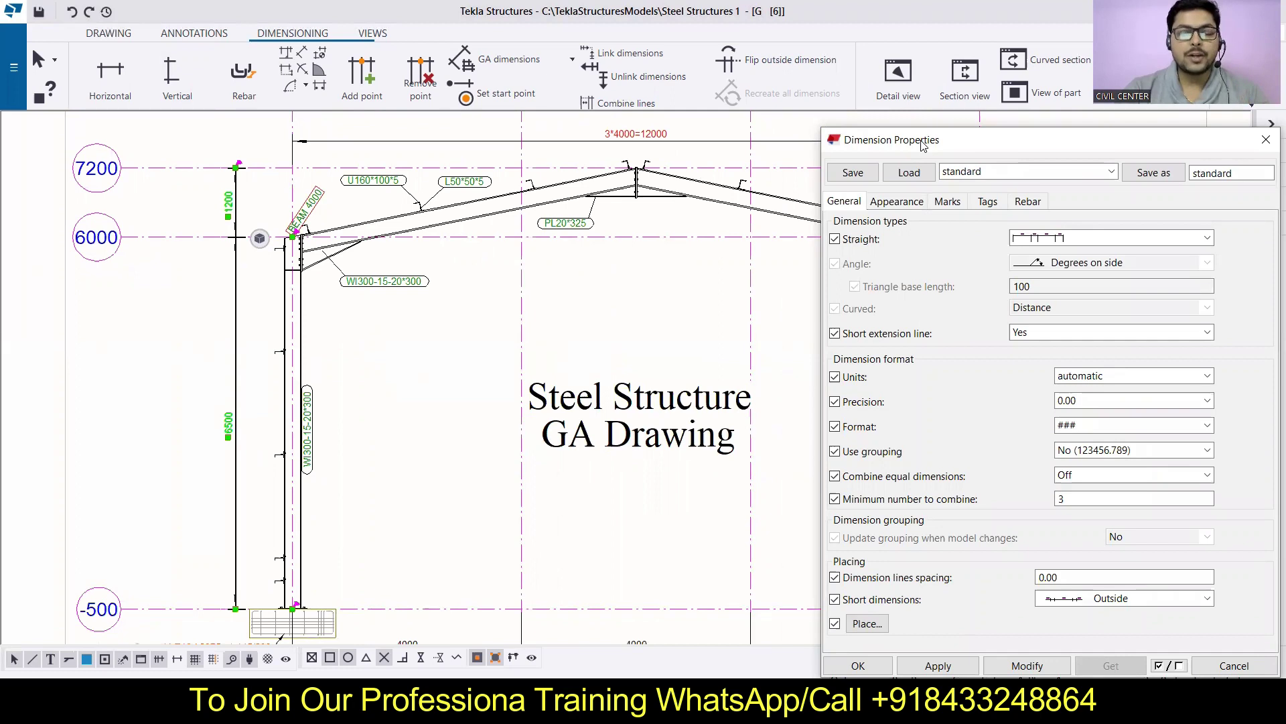
pyautogui.moveTo(922, 144); pyautogui.dragTo(677, 113)
pyautogui.click(829, 206)
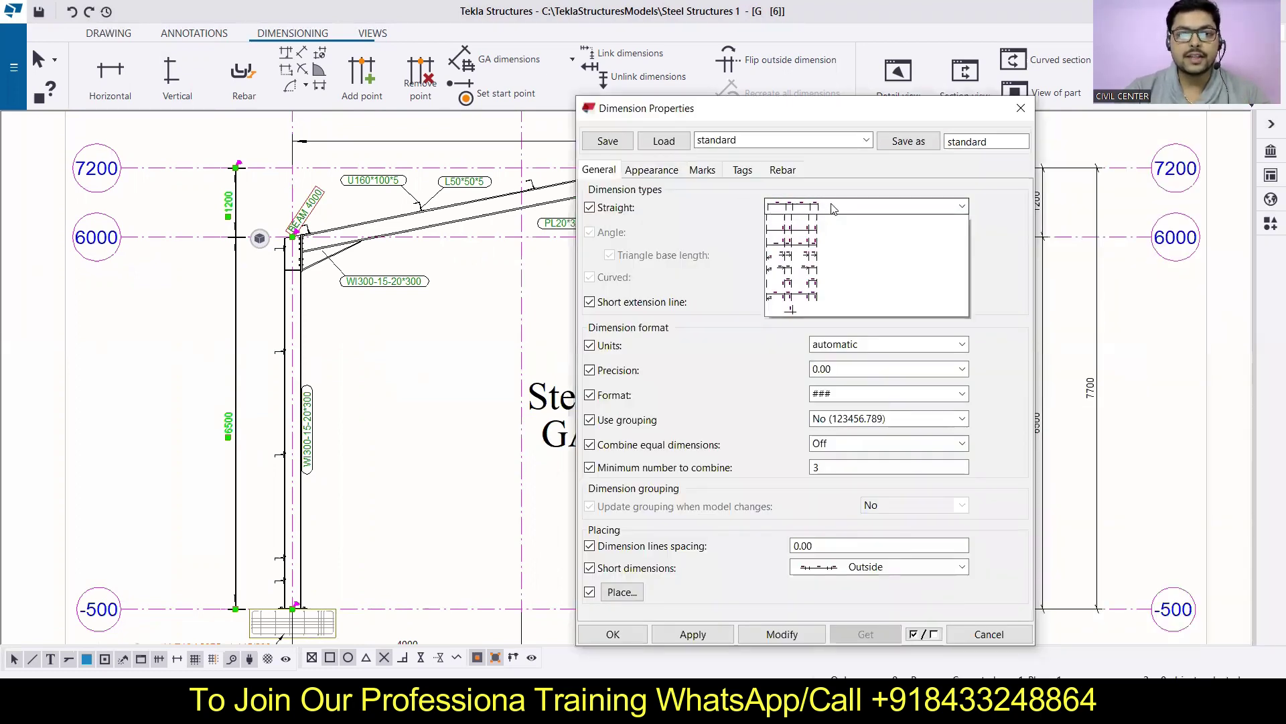
pyautogui.click(810, 235)
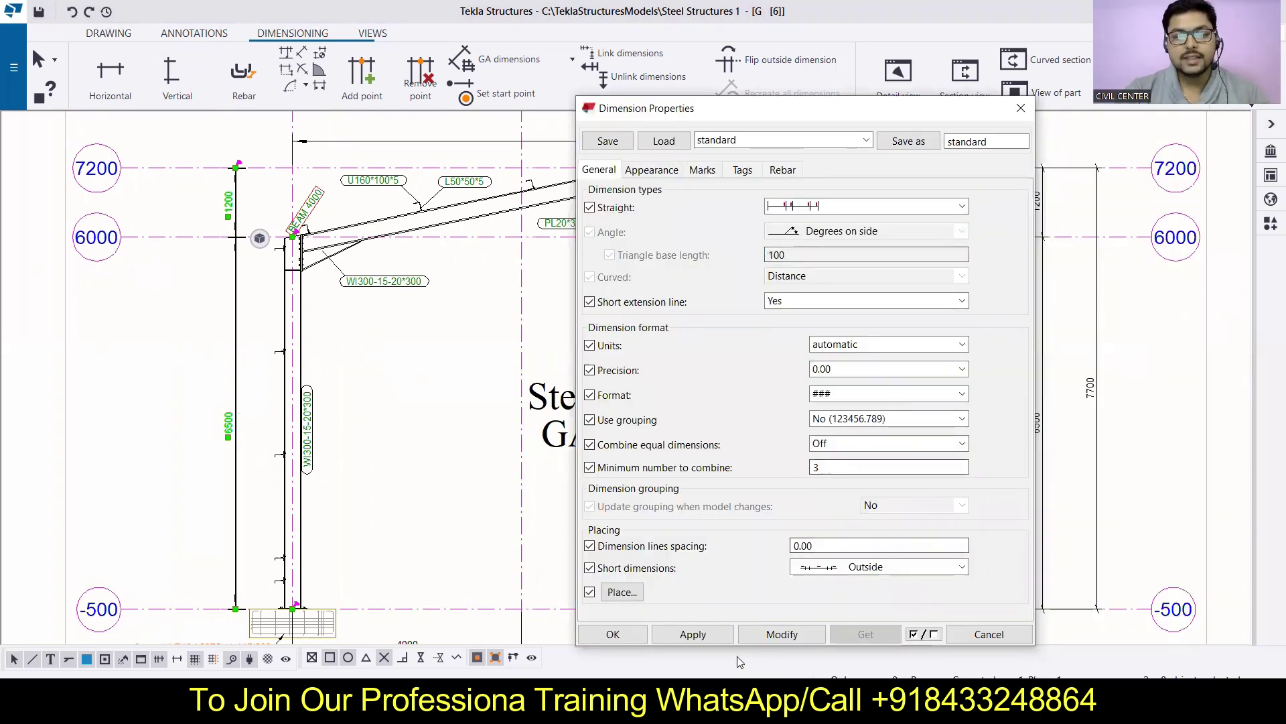
pyautogui.click(771, 640)
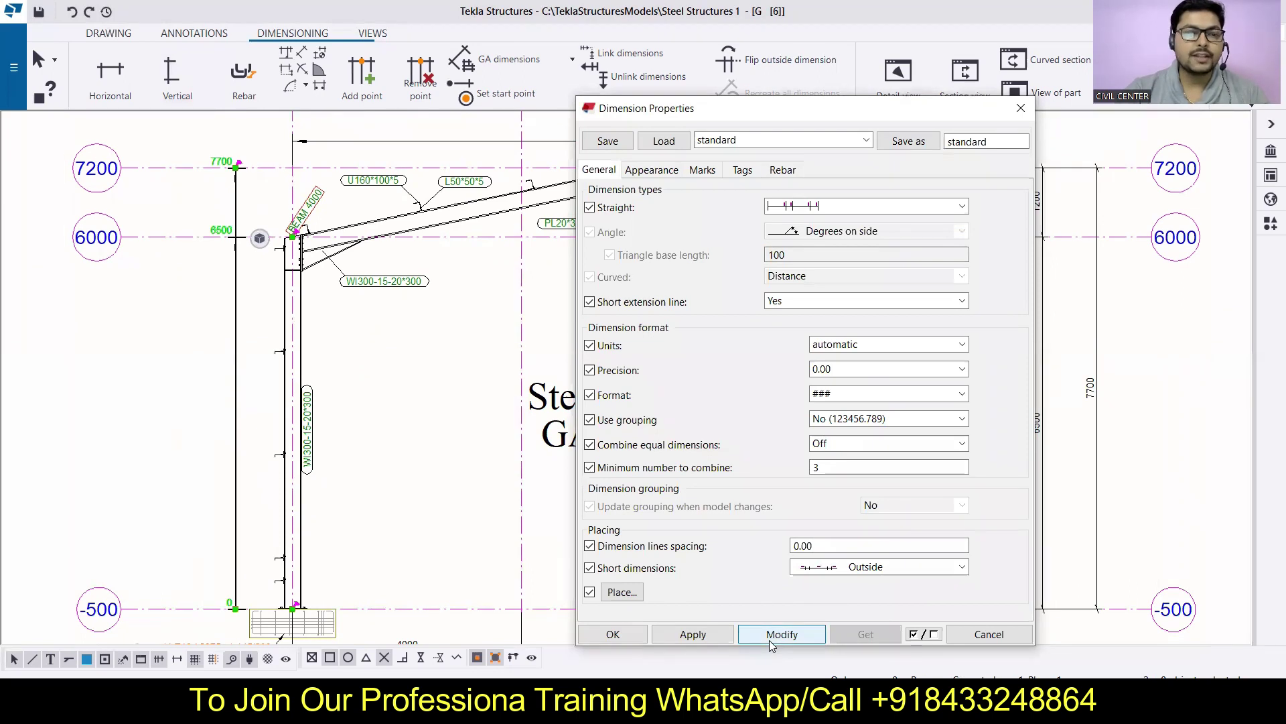
# Apply the running straight type with a separate arrow at each point and no continuous line to the selected vertical dimension
pyautogui.click(833, 203)
pyautogui.click(819, 263)
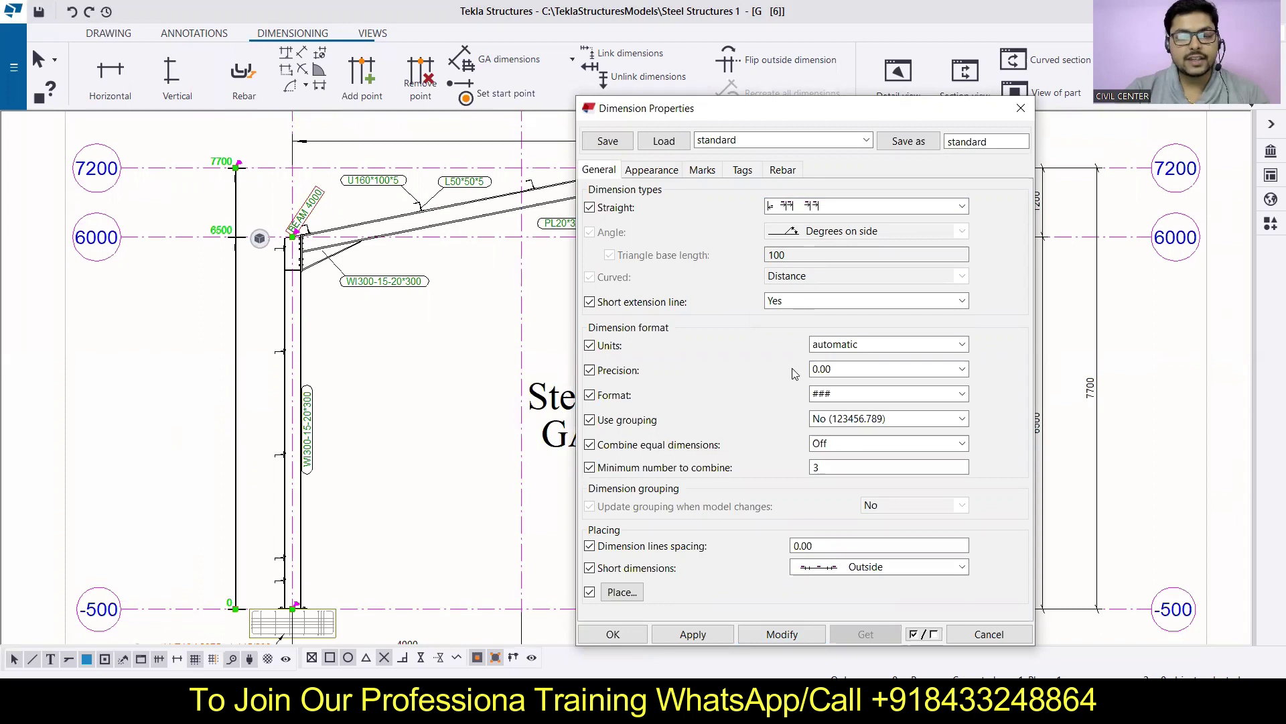
pyautogui.click(782, 635)
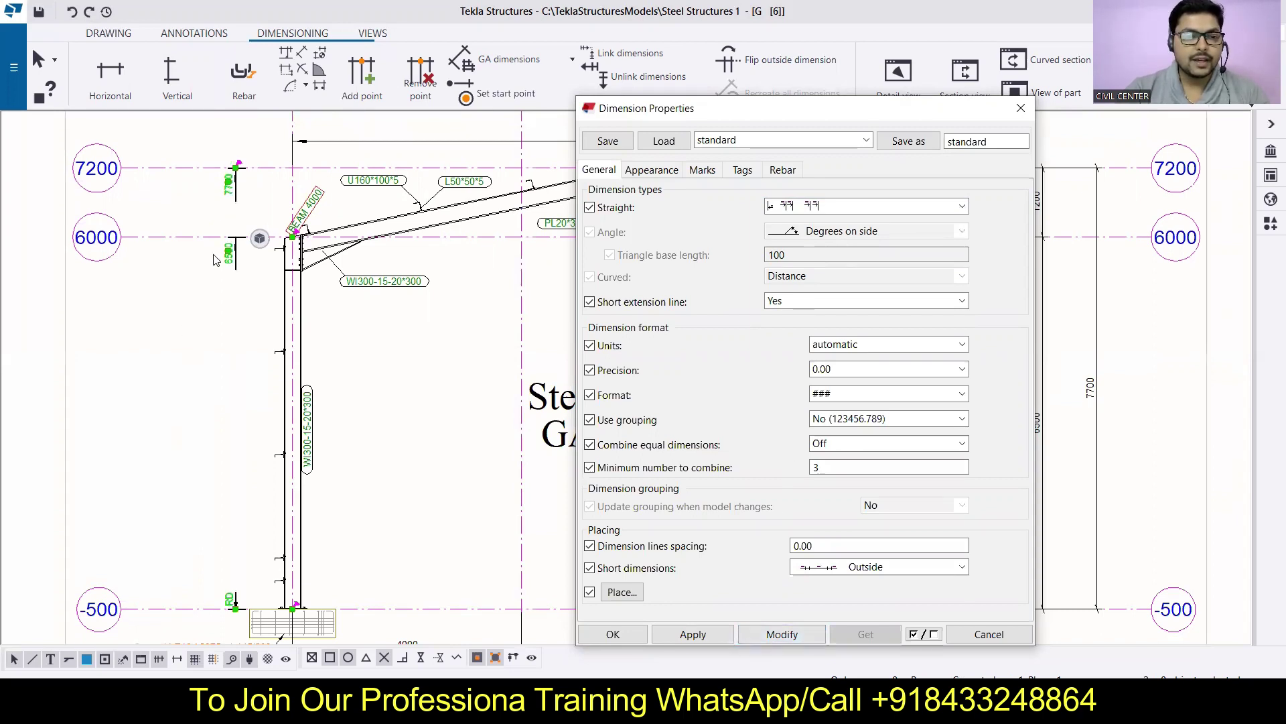
# Try the Absolute with short relatives type on the vertical dimension and settle on Absolute with all relatives above
pyautogui.click(253, 240)
pyautogui.click(333, 242)
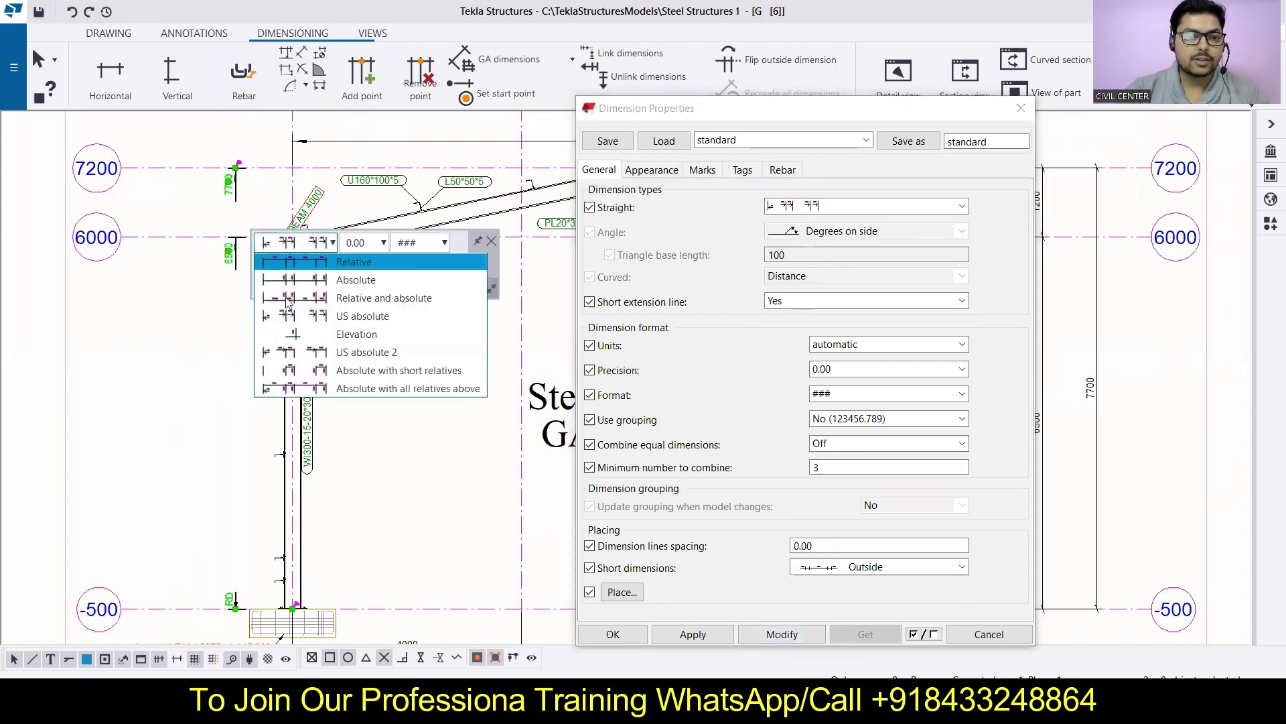
pyautogui.click(300, 370)
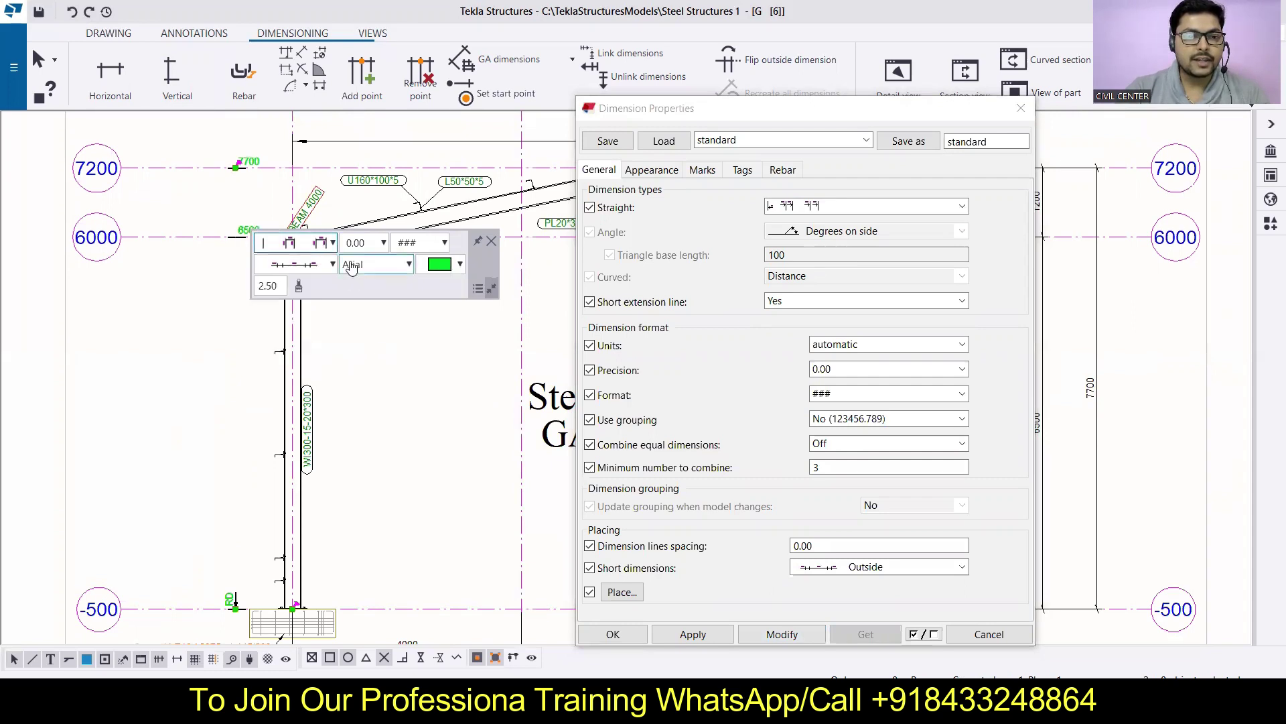
pyautogui.click(319, 242)
pyautogui.click(315, 389)
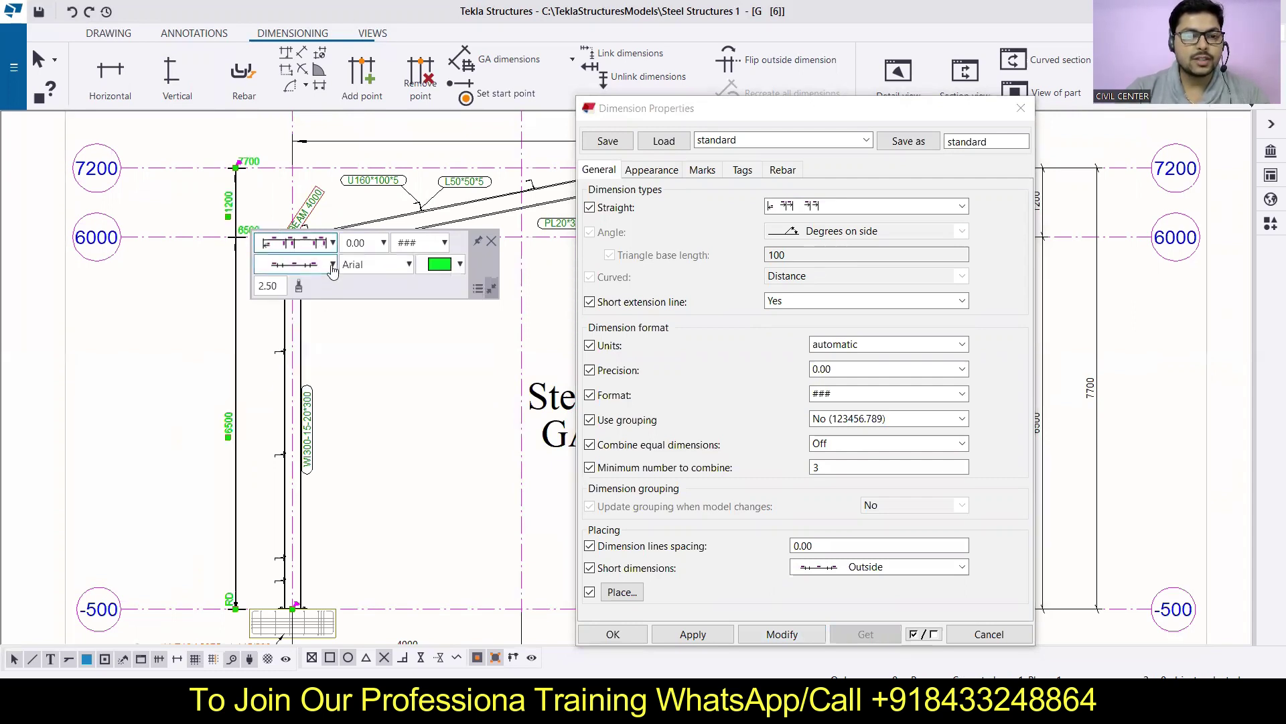
# Try black, teal, red and yellow for the vertical dimension's text colour and settle on dark green
pyautogui.click(453, 266)
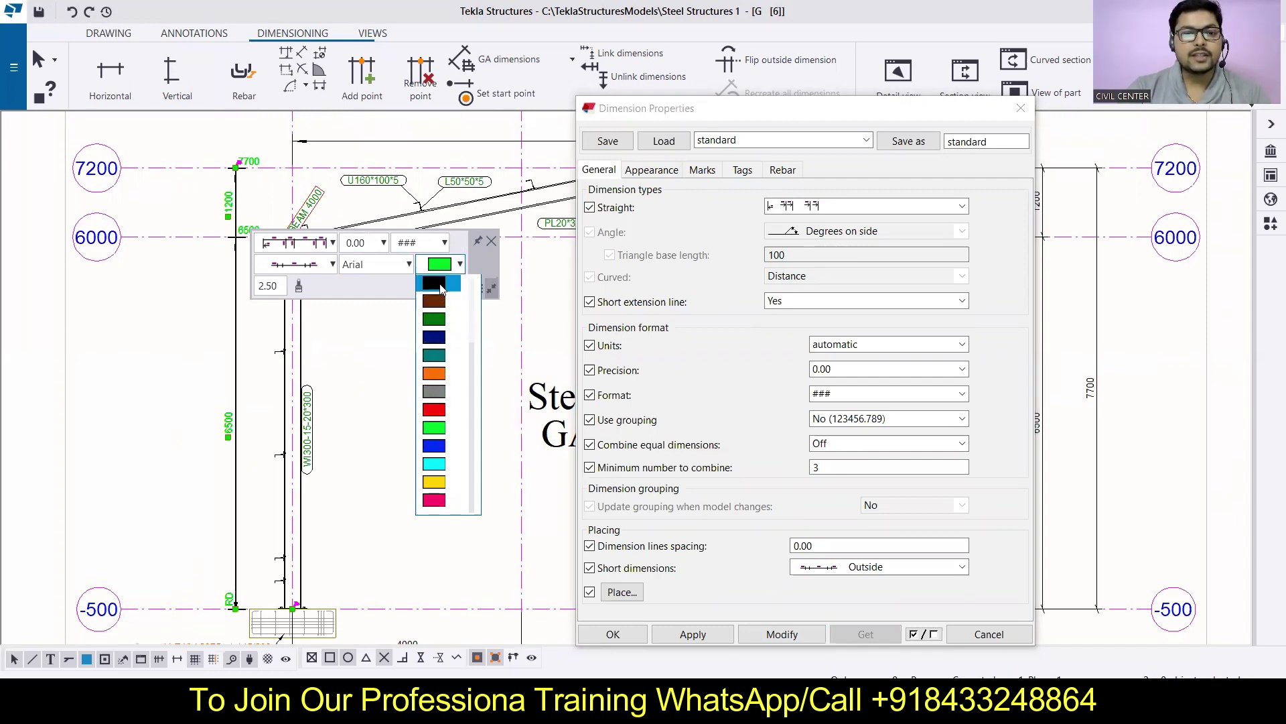
pyautogui.click(437, 284)
pyautogui.click(441, 264)
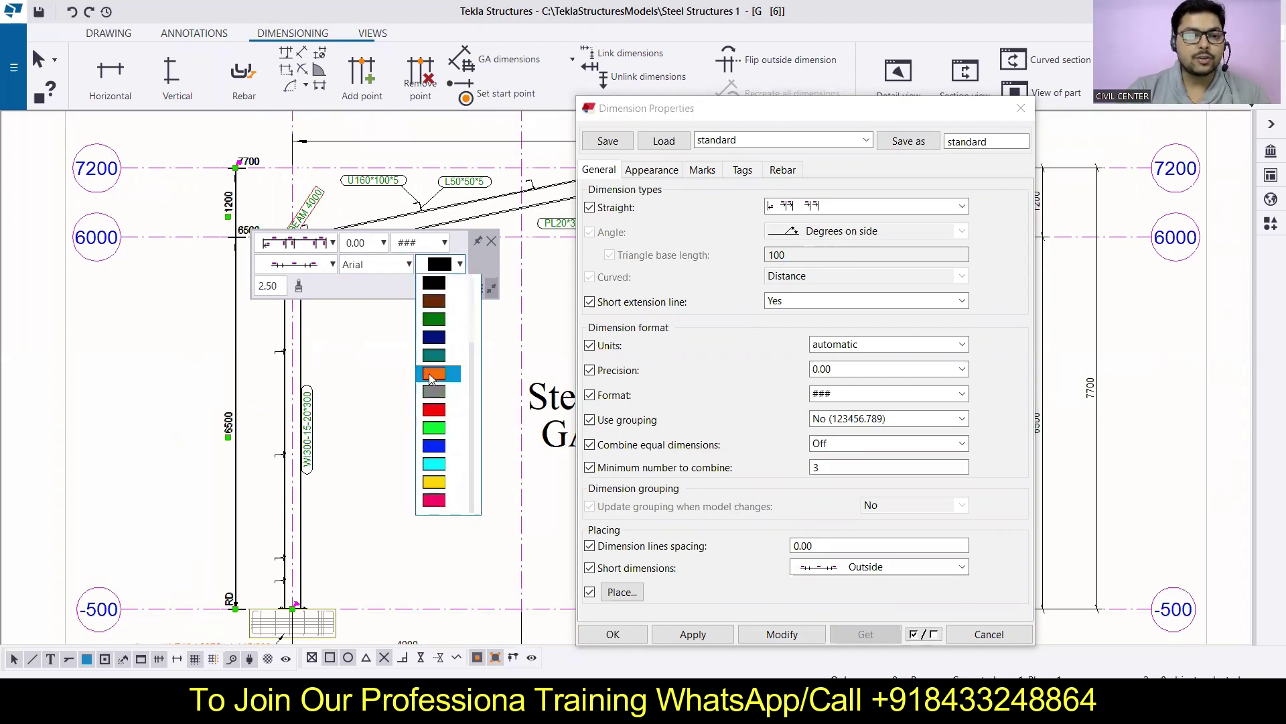
pyautogui.click(432, 360)
pyautogui.click(441, 265)
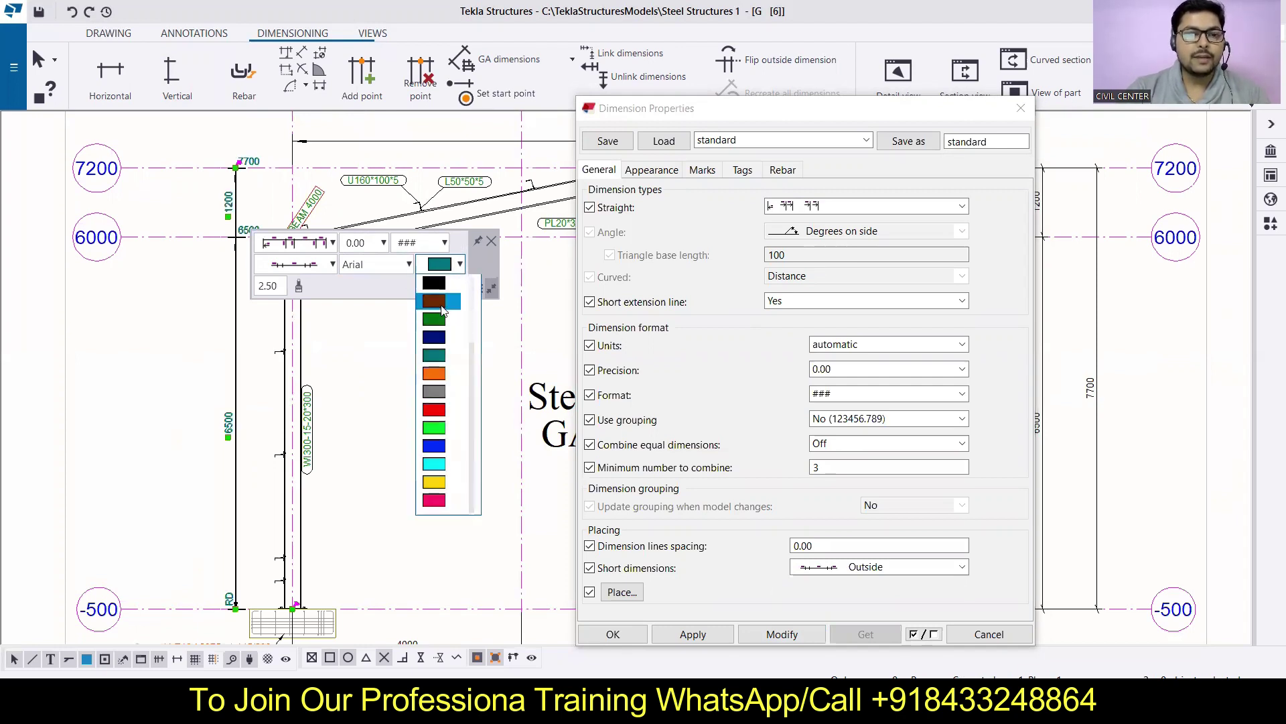
pyautogui.click(433, 409)
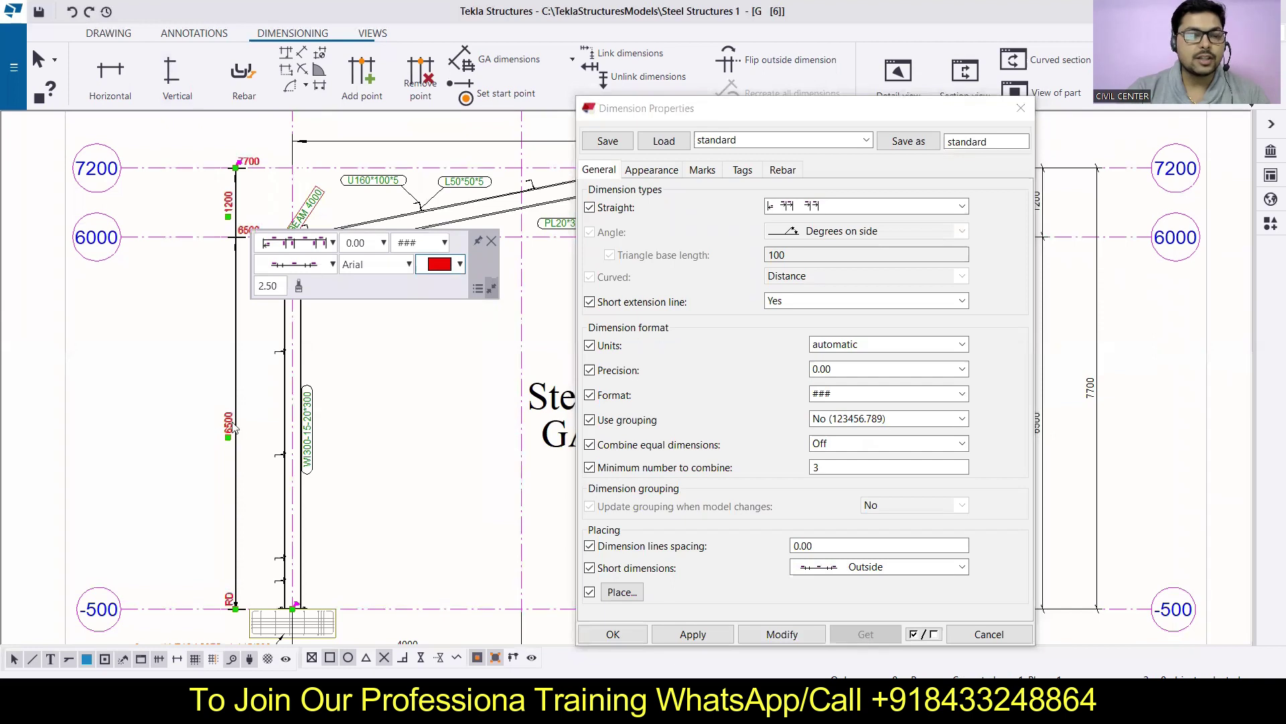
pyautogui.click(459, 266)
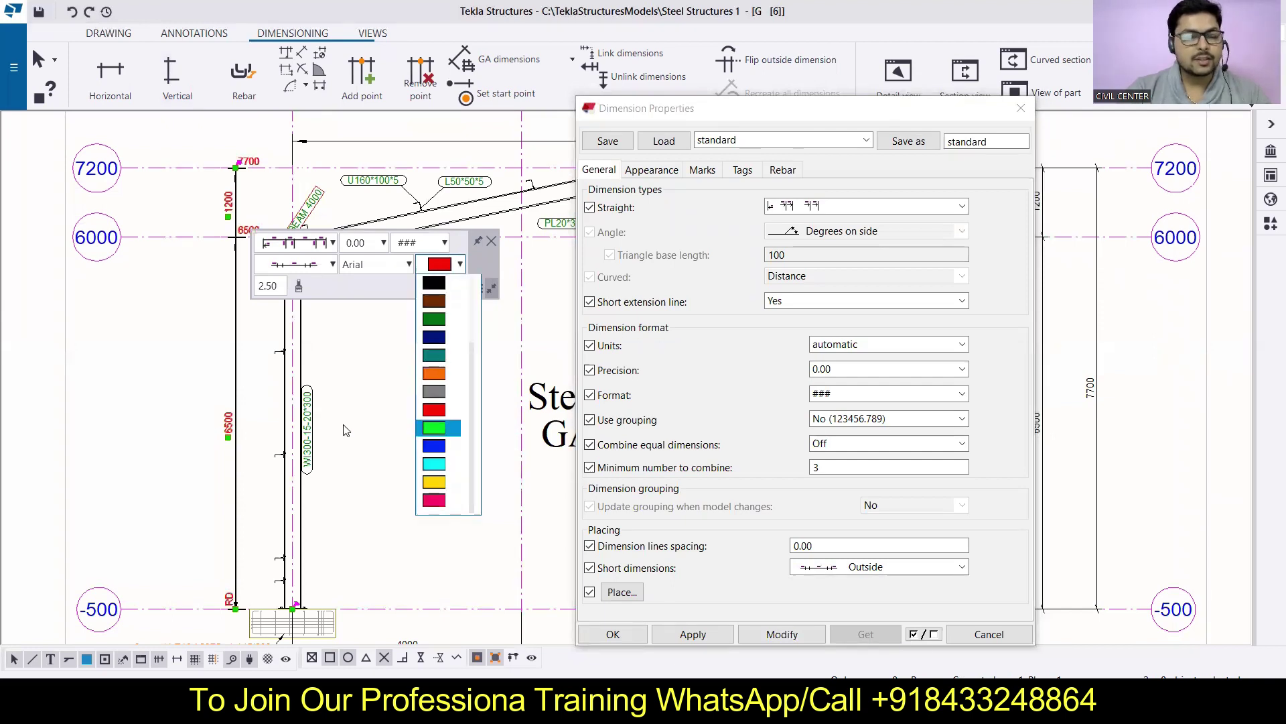
pyautogui.click(432, 483)
pyautogui.click(439, 266)
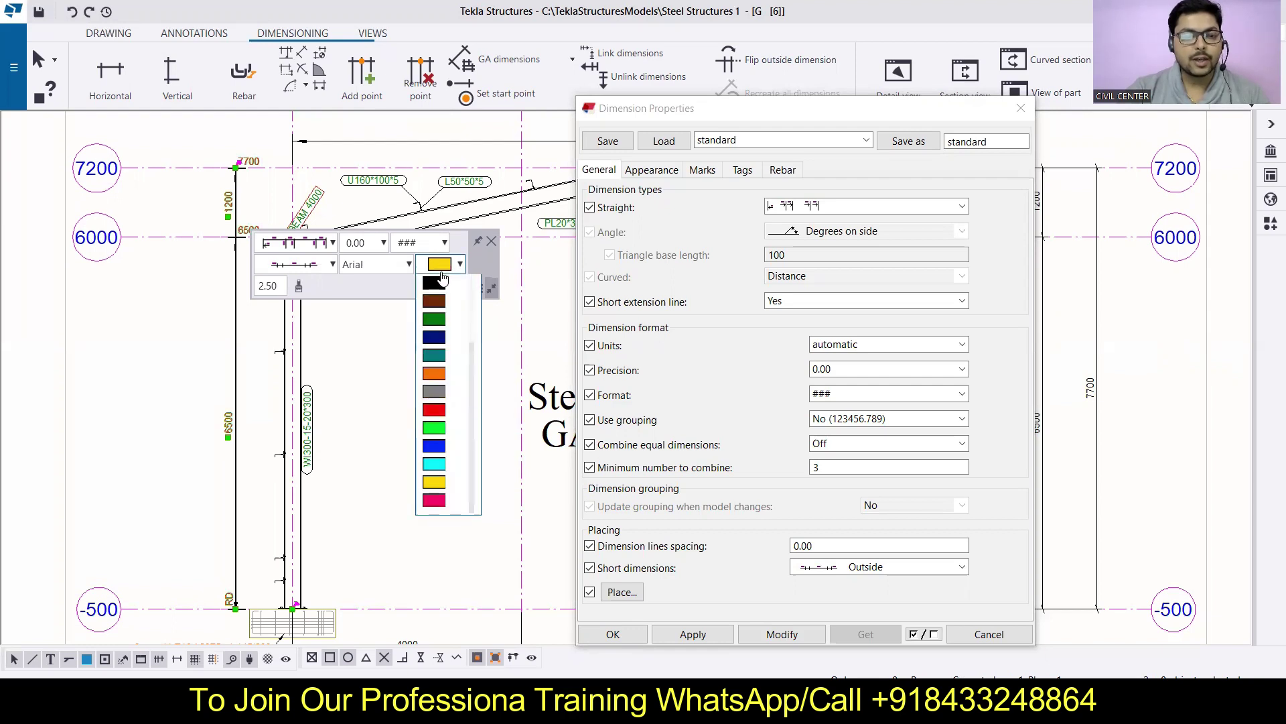
pyautogui.click(431, 327)
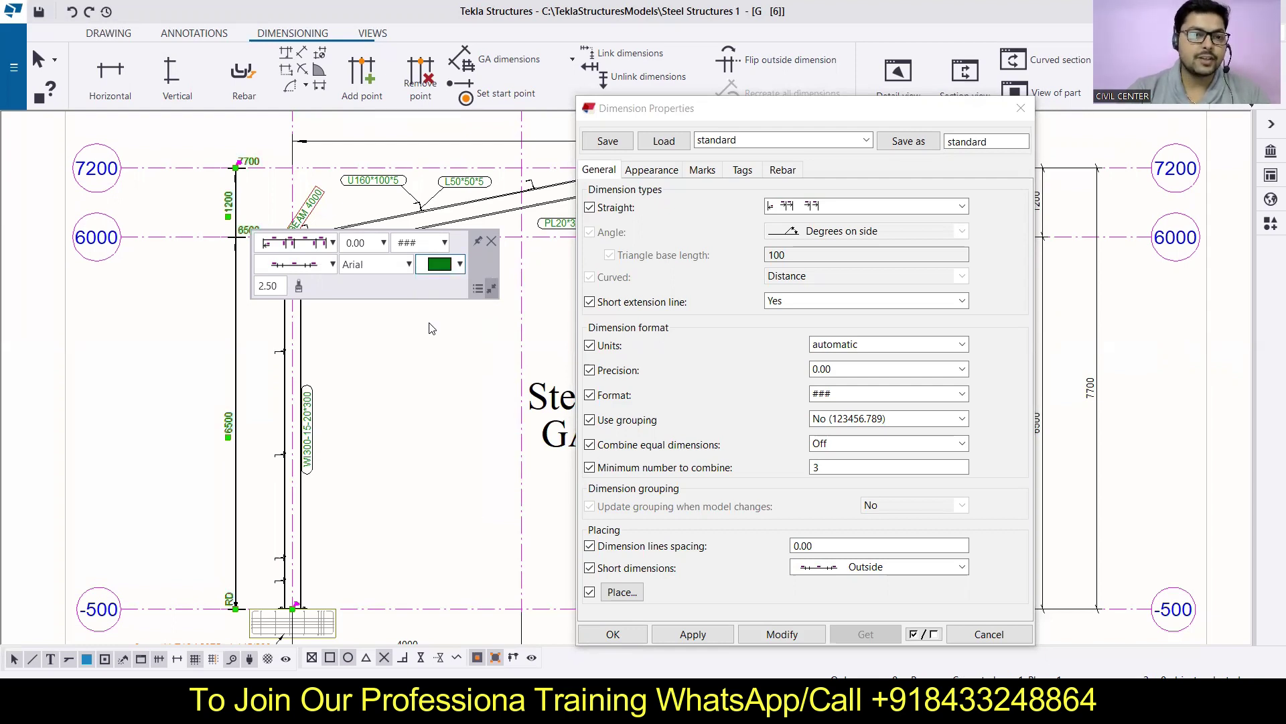